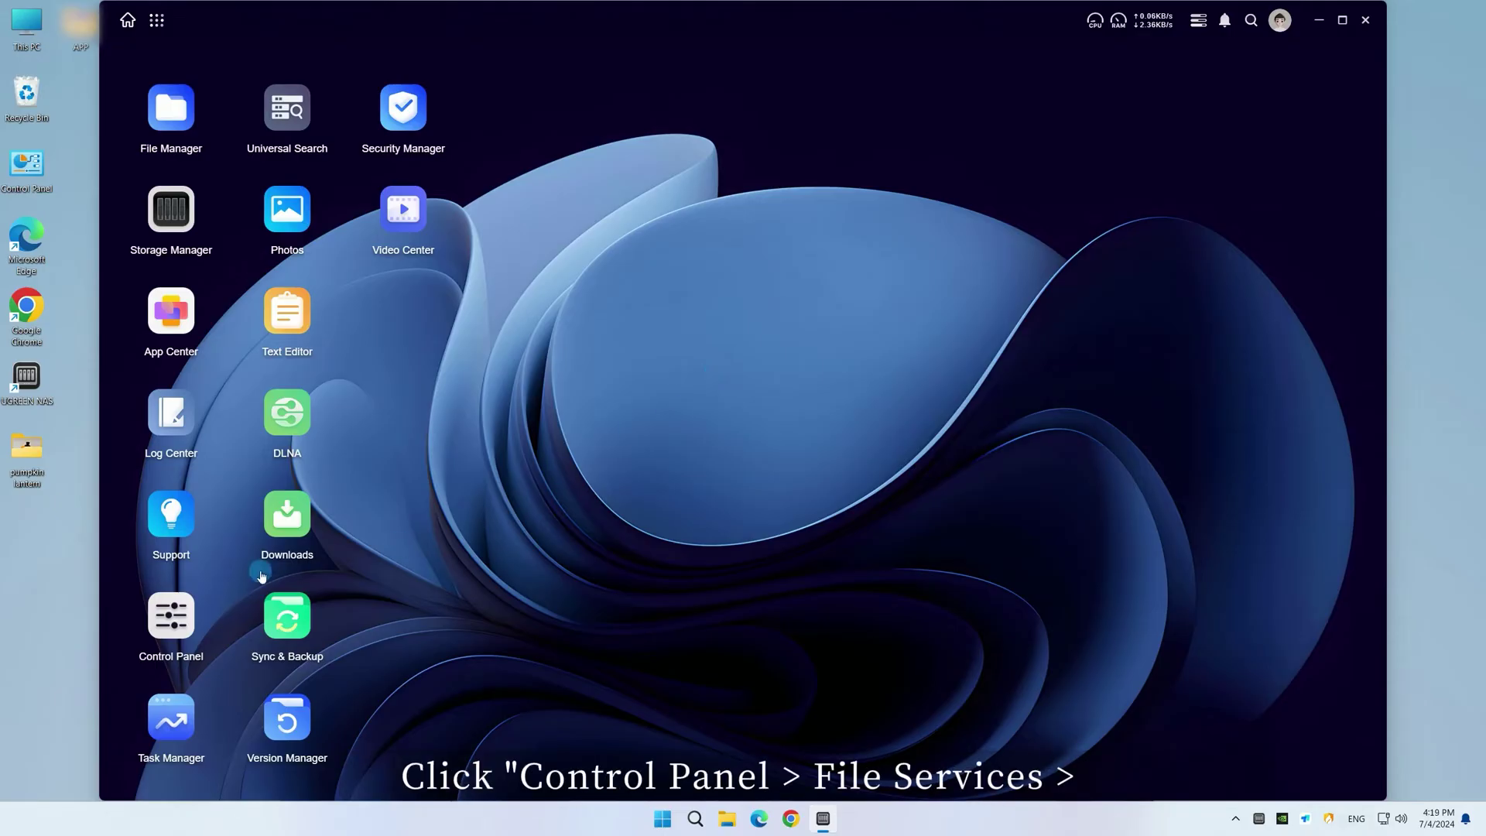
- Enable the SMB service under workgroup WORKGROUP in Control Panel's File services and apply it
{"action": "left_click", "coordinate": [189, 600]}
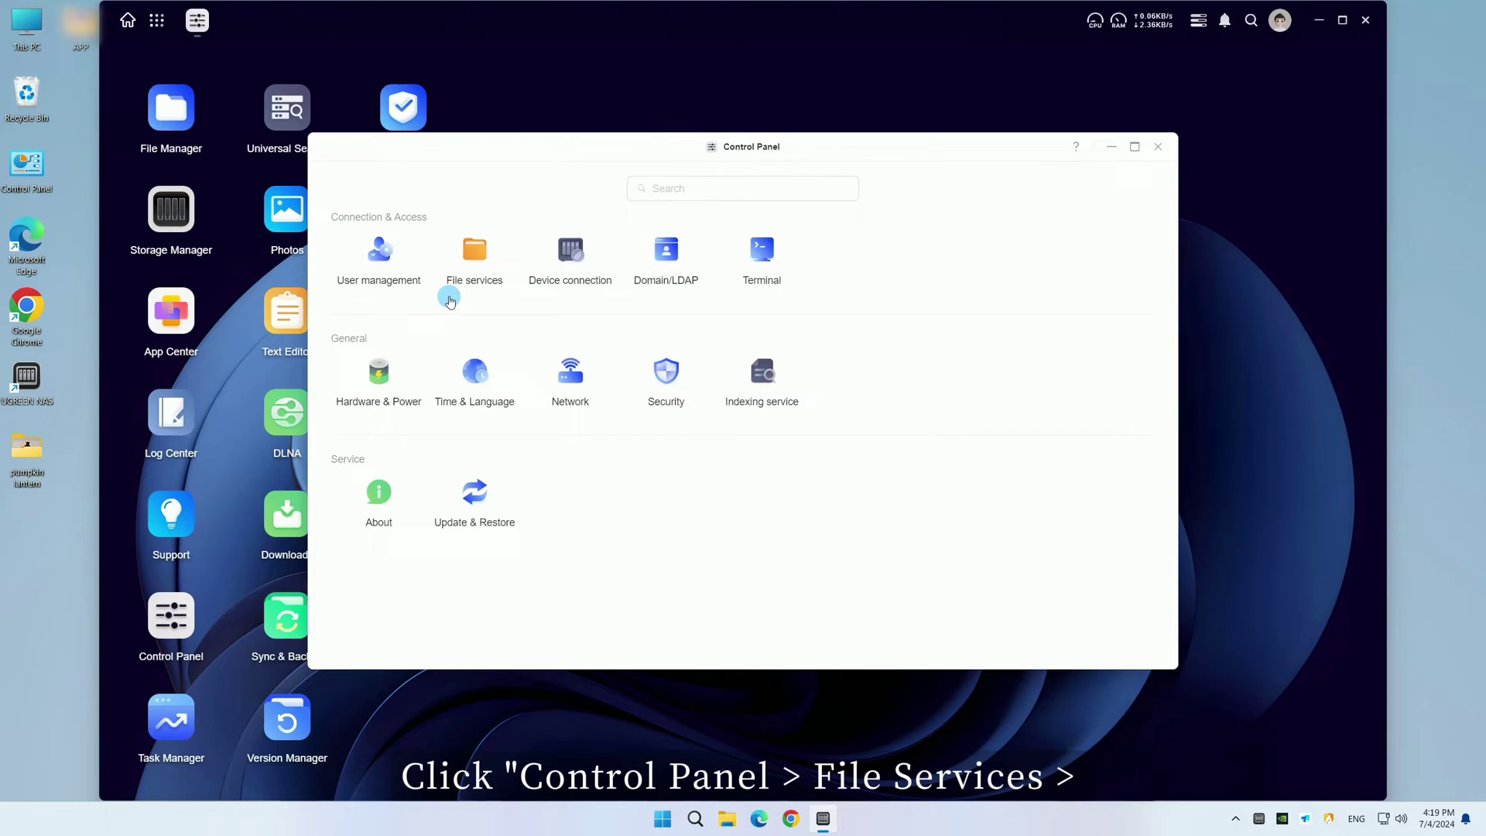
{"action": "left_click", "coordinate": [466, 268]}
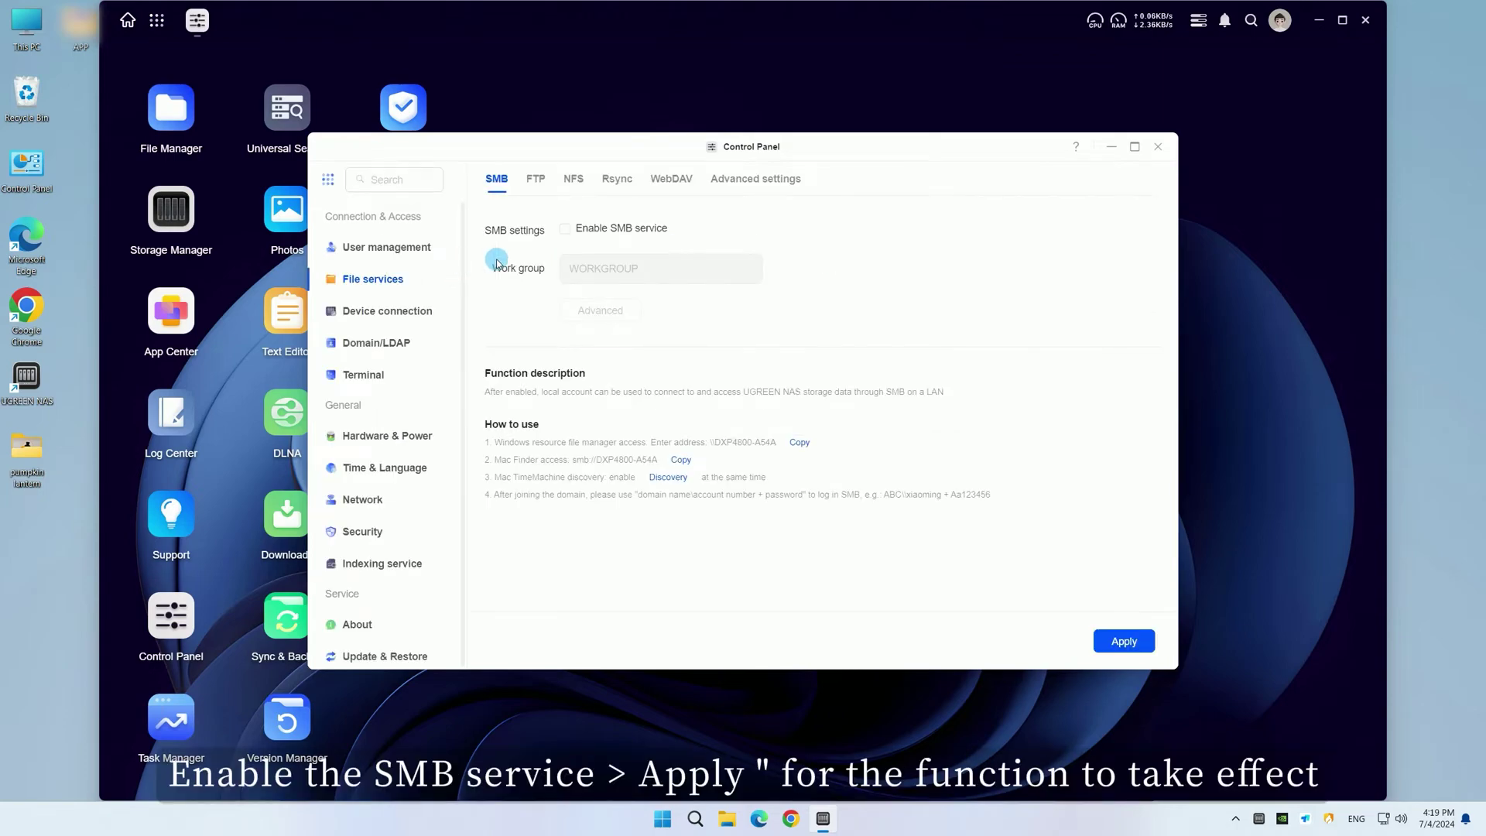
{"action": "left_click", "coordinate": [565, 234]}
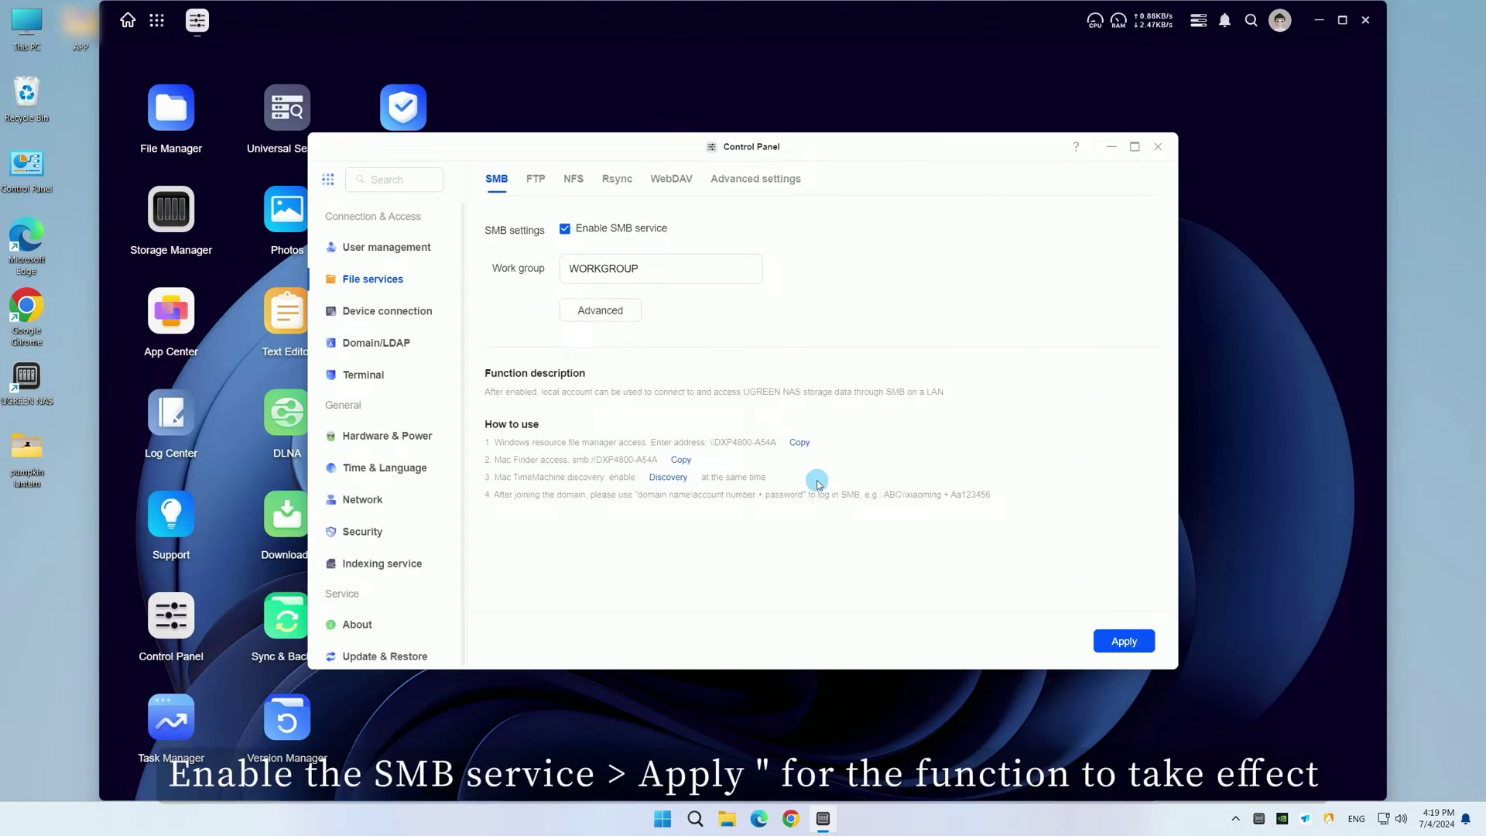
{"action": "left_click", "coordinate": [1119, 641]}
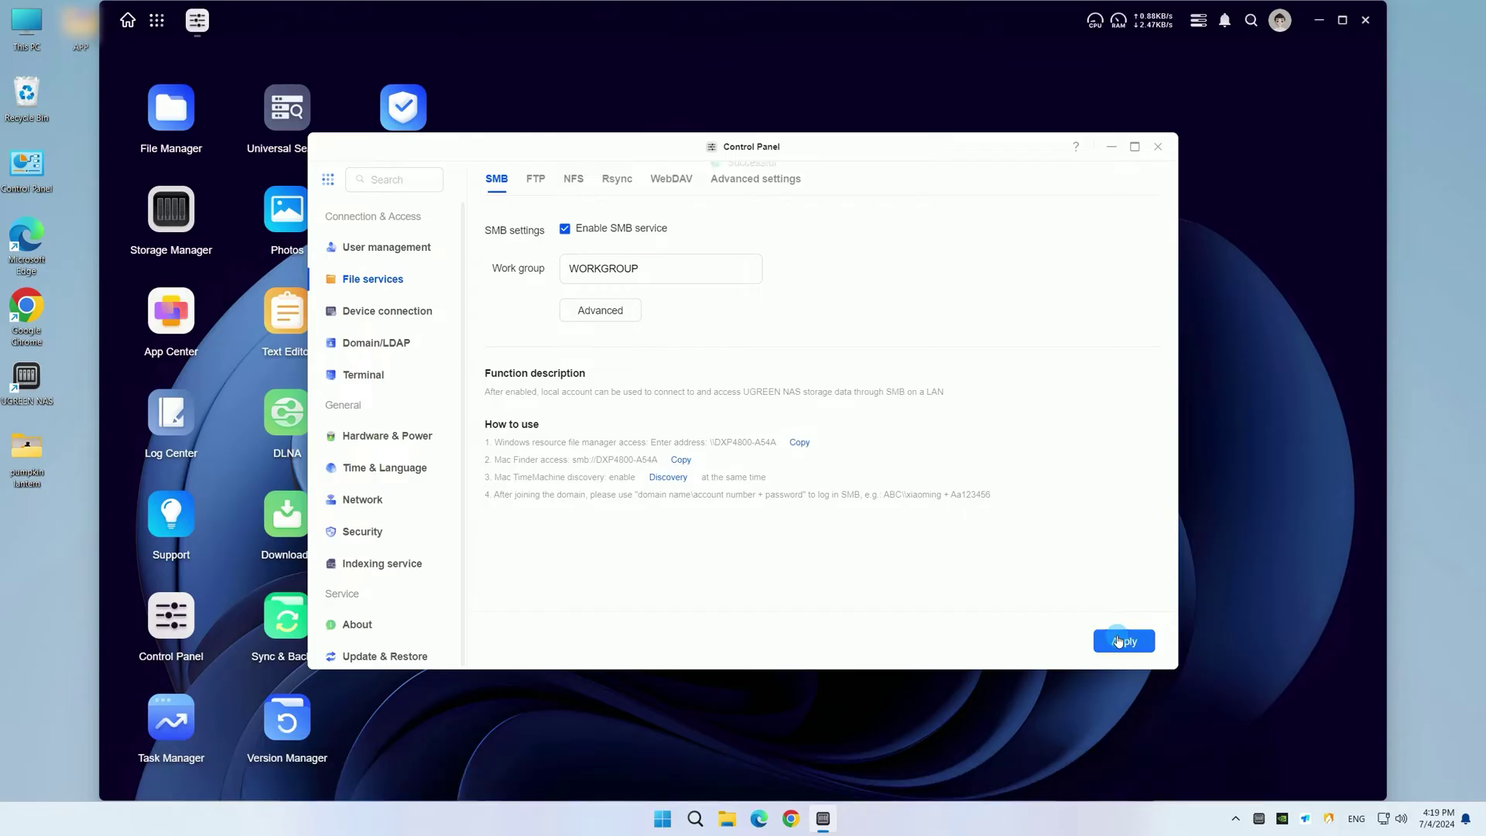
- Review the General, macOS and More tabs of the advanced SMB settings, then close them
{"action": "left_click", "coordinate": [621, 317]}
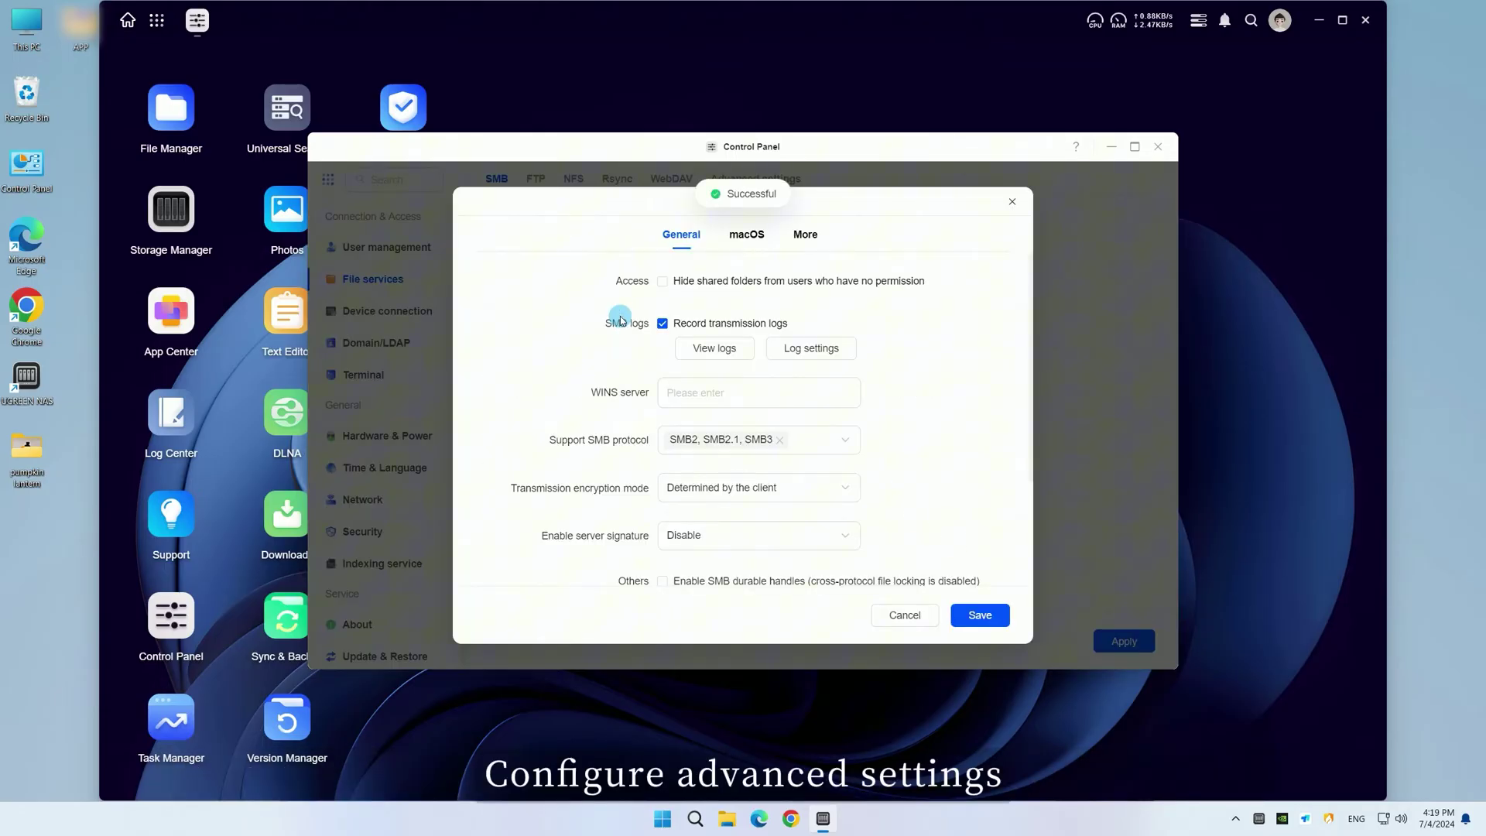
{"action": "left_click", "coordinate": [756, 234]}
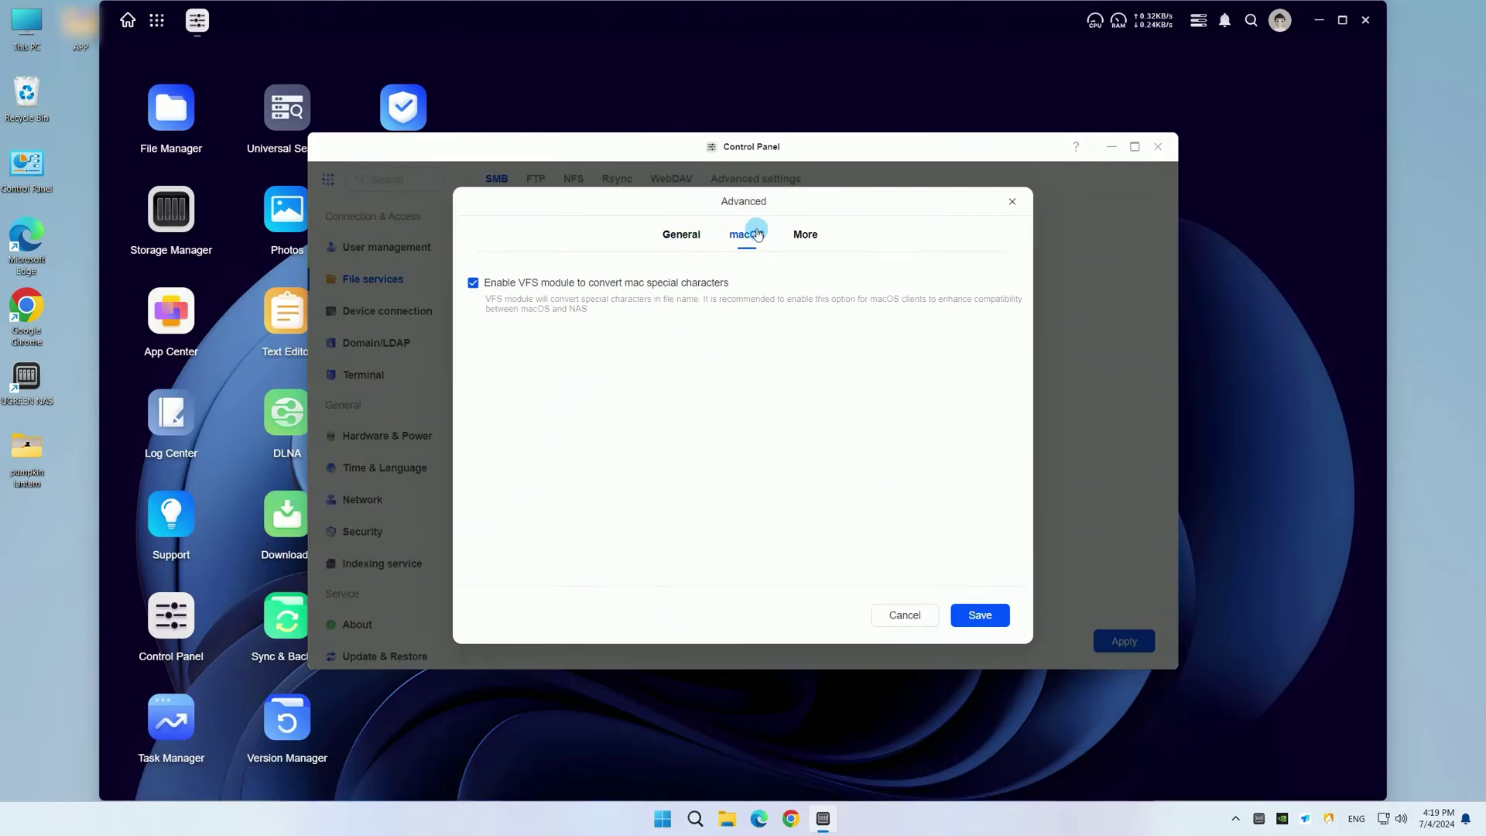
{"action": "left_click", "coordinate": [797, 236]}
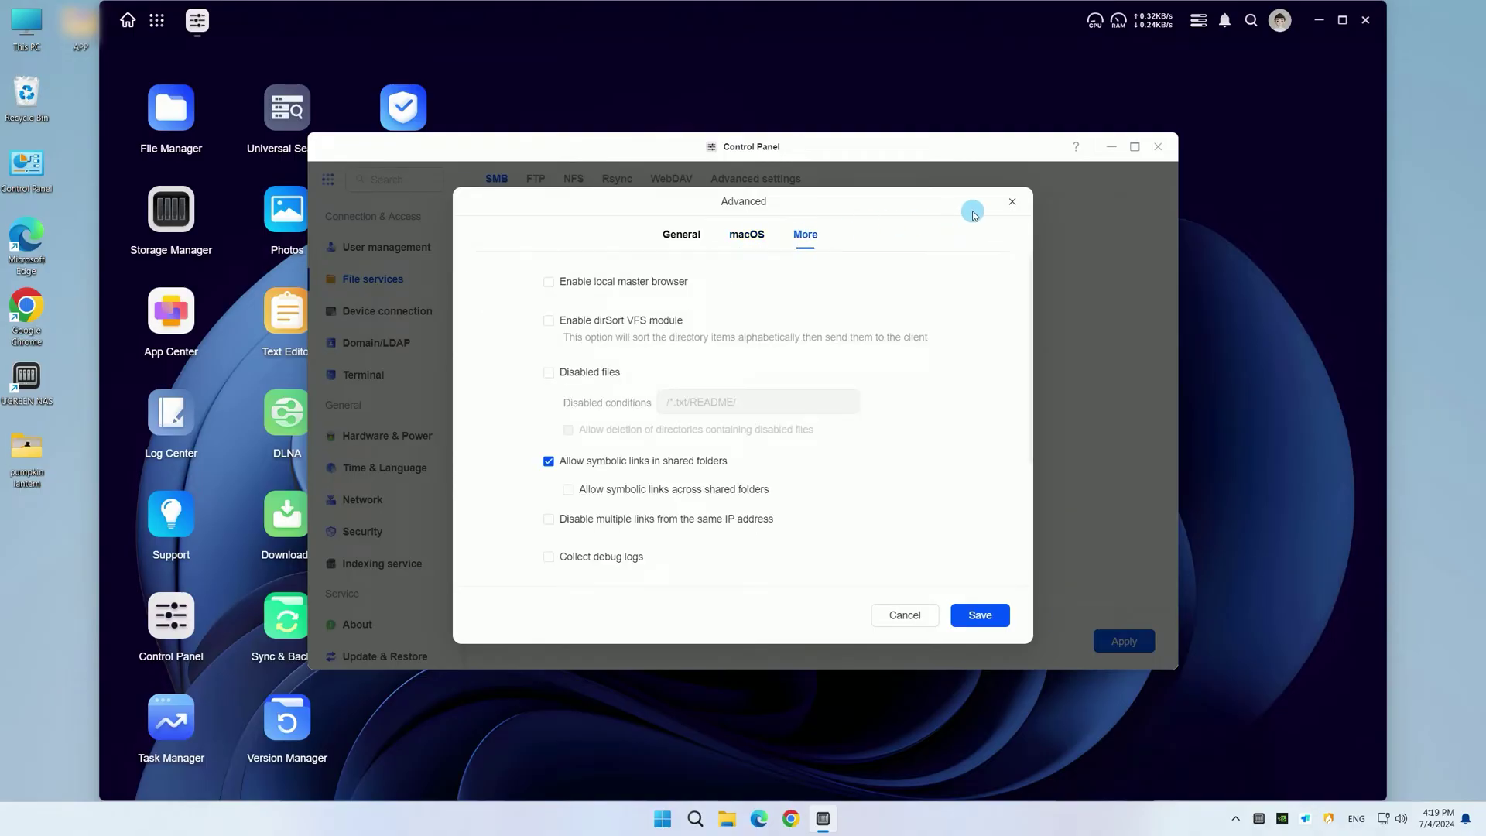
{"action": "left_click", "coordinate": [1012, 201]}
- Leave the workgroup name as WORKGROUP and minimise the NAS window to the desktop
{"action": "left_click", "coordinate": [734, 270]}
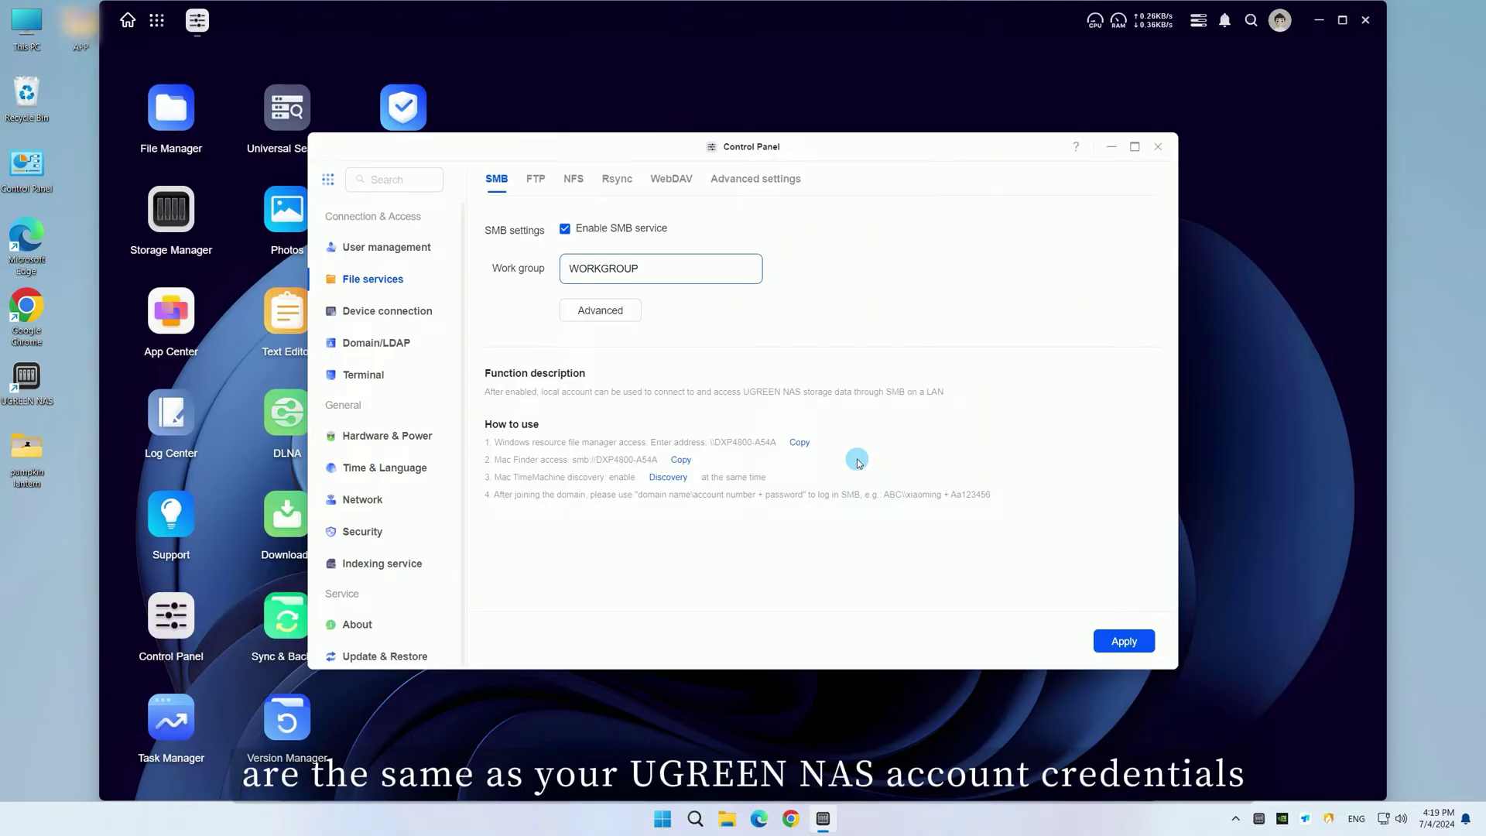
{"action": "left_click", "coordinate": [802, 444]}
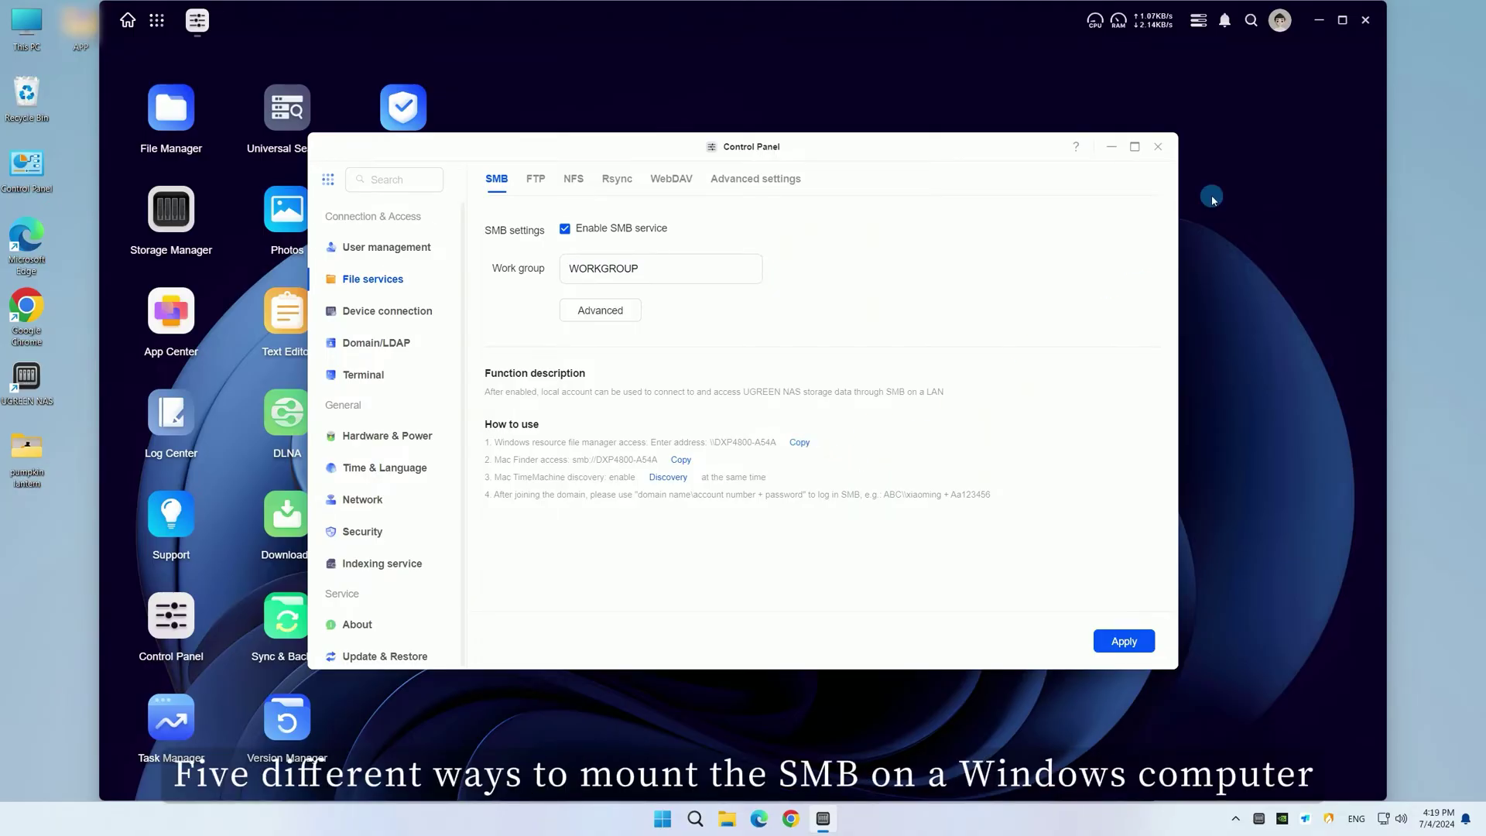
{"action": "left_click", "coordinate": [1319, 21]}
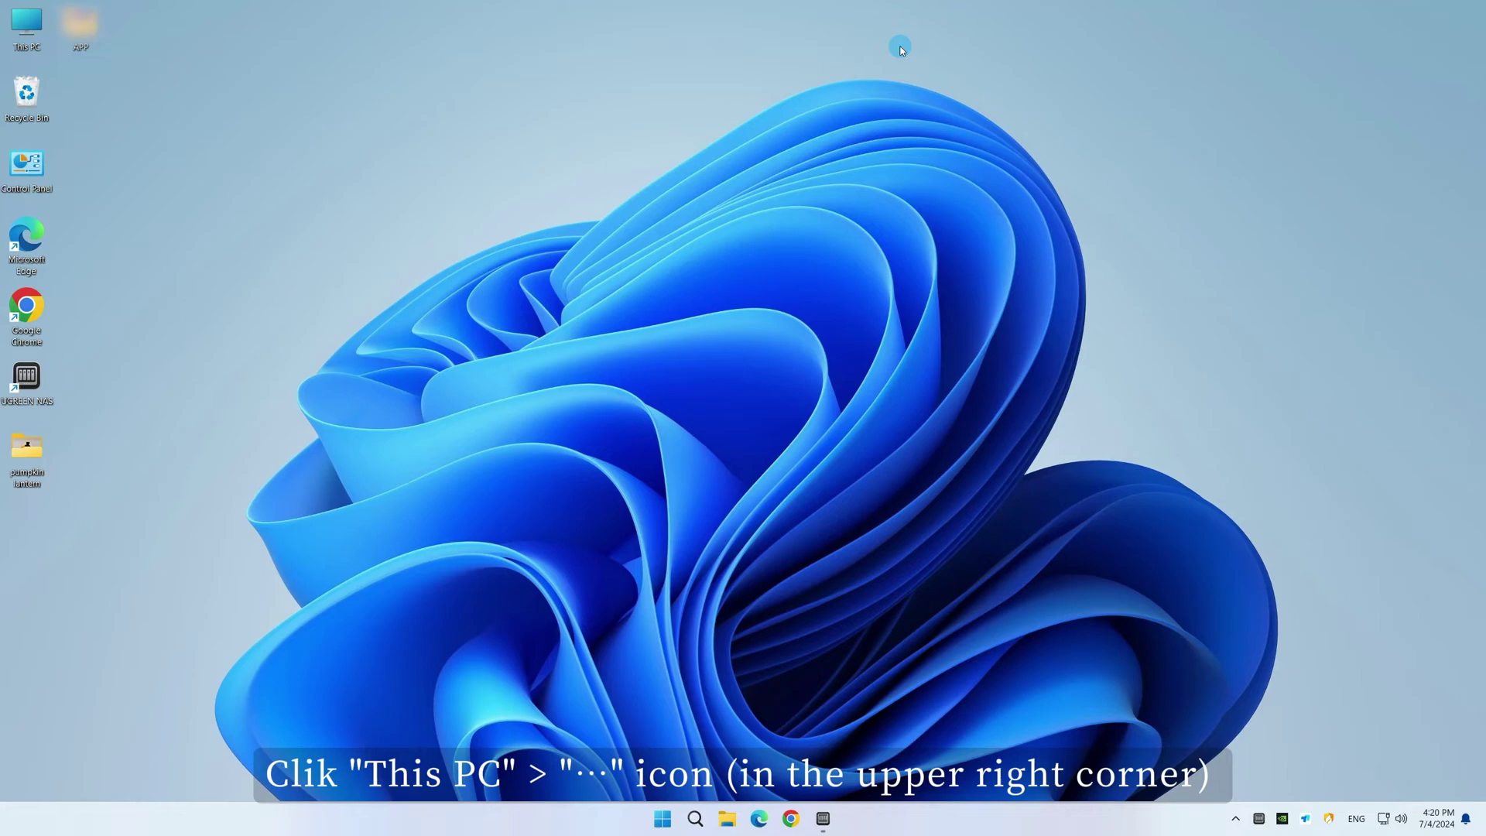
- Map \\DXP4800-A54A\file as network drive Z:, reconnecting at sign-in
{"action": "double_click", "coordinate": [29, 31]}
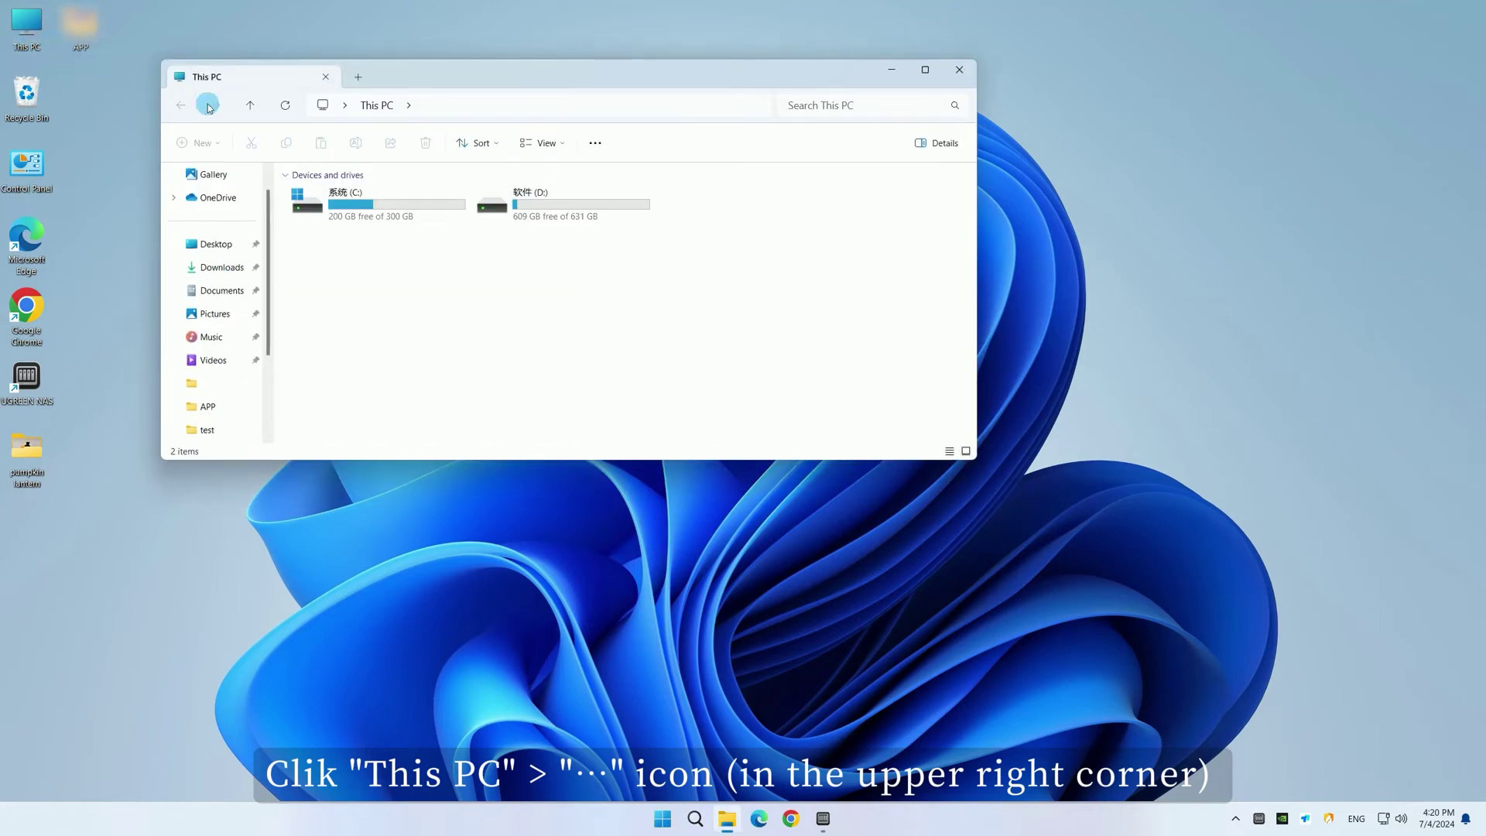
{"action": "left_click", "coordinate": [596, 145]}
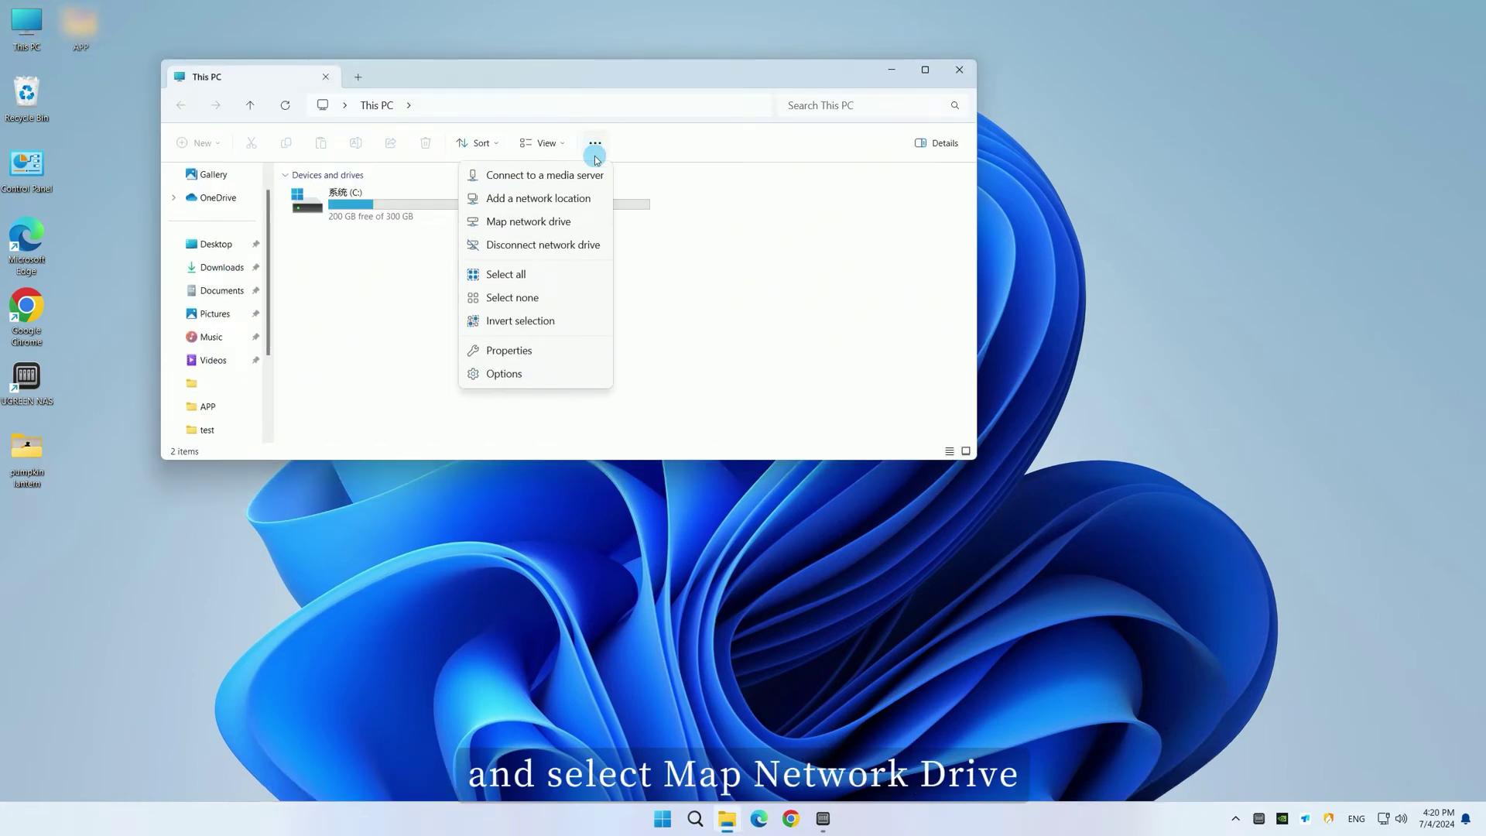
{"action": "left_click", "coordinate": [559, 222]}
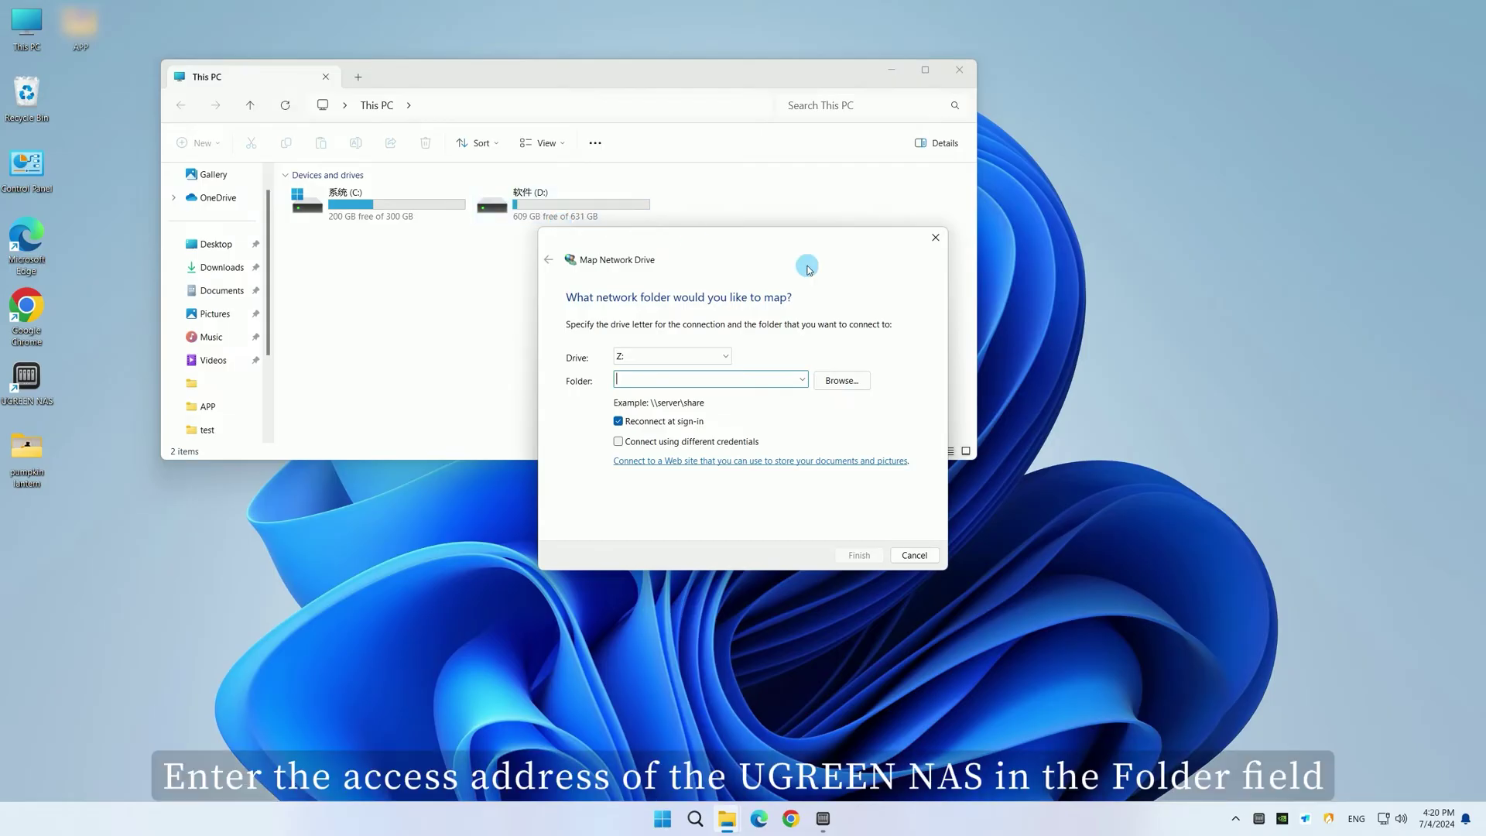
{"action": "type", "text": "\\\\DXP4800-A54A"}
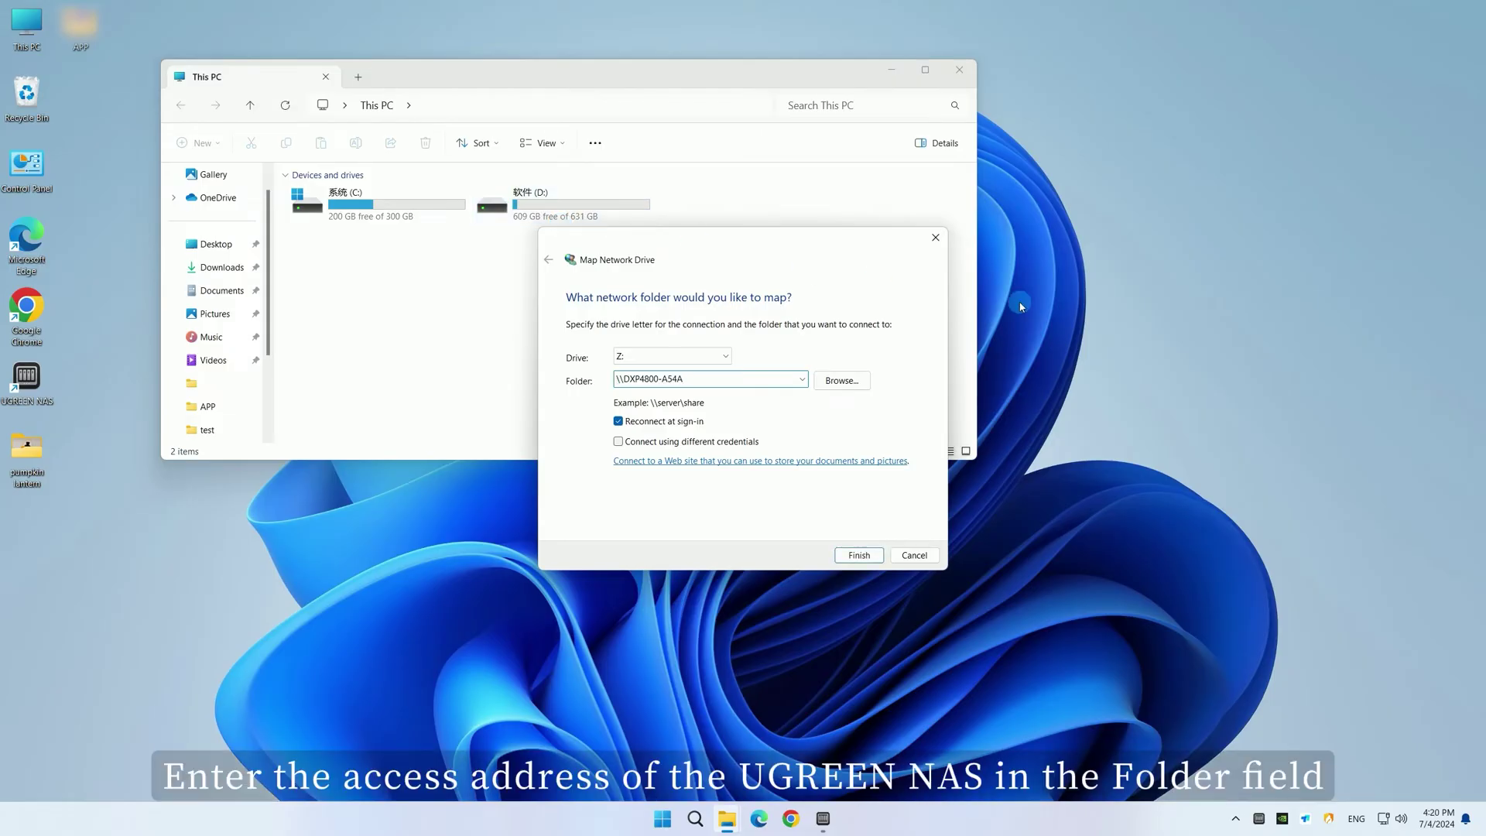
{"action": "left_click", "coordinate": [845, 374]}
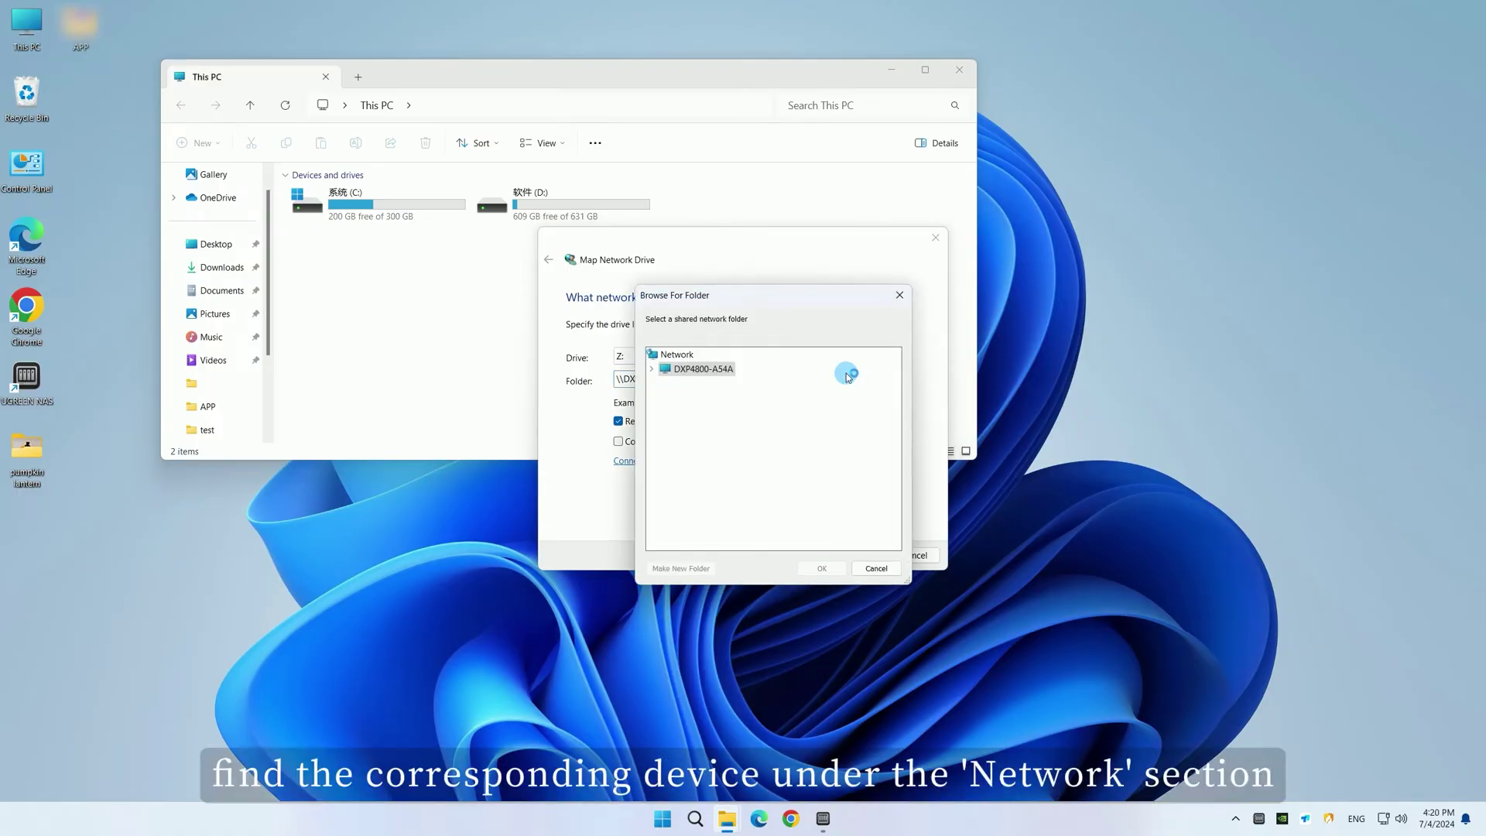
{"action": "double_click", "coordinate": [697, 371]}
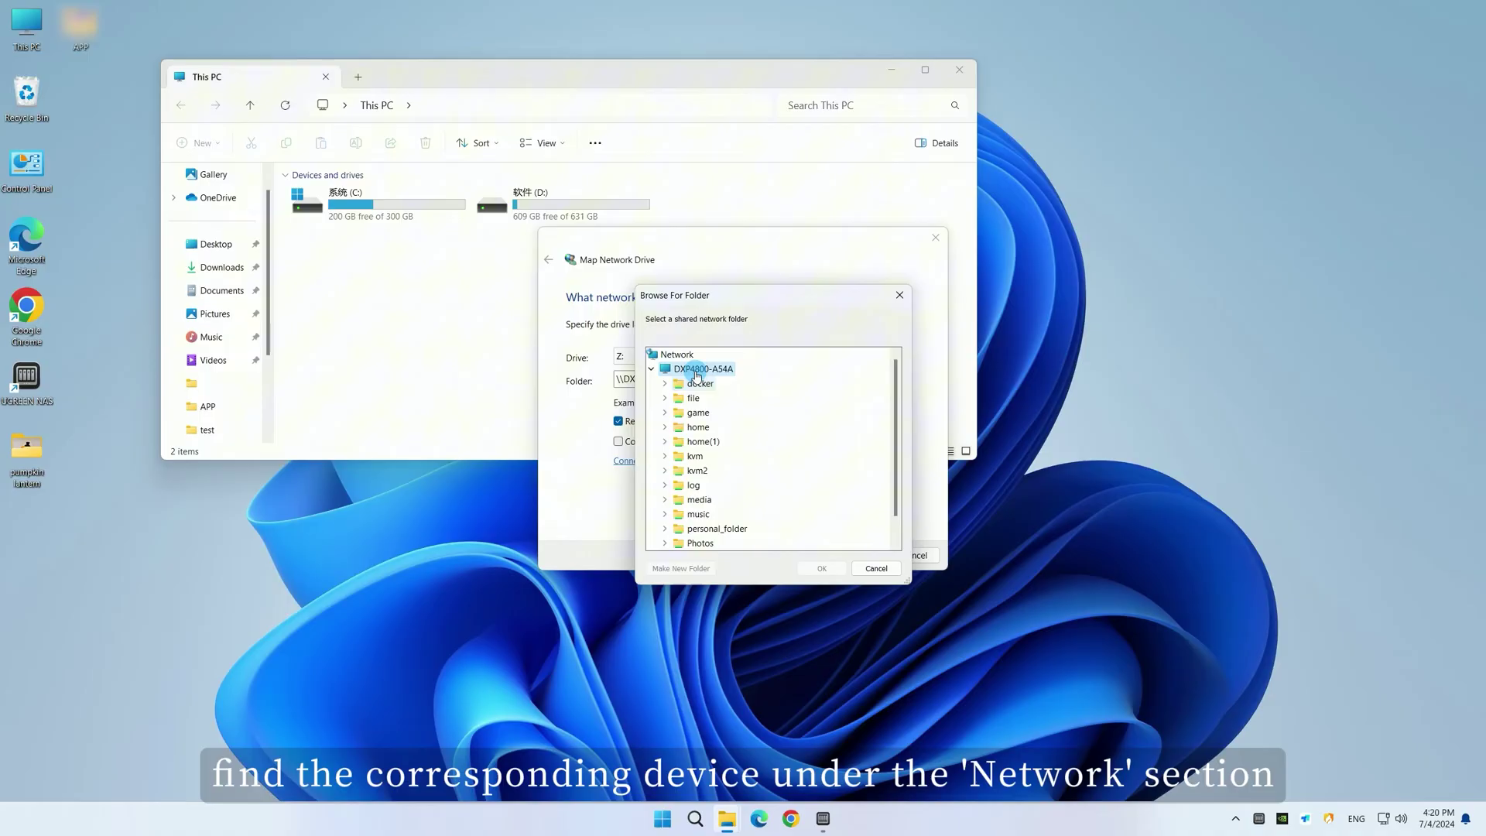
{"action": "left_click", "coordinate": [694, 398]}
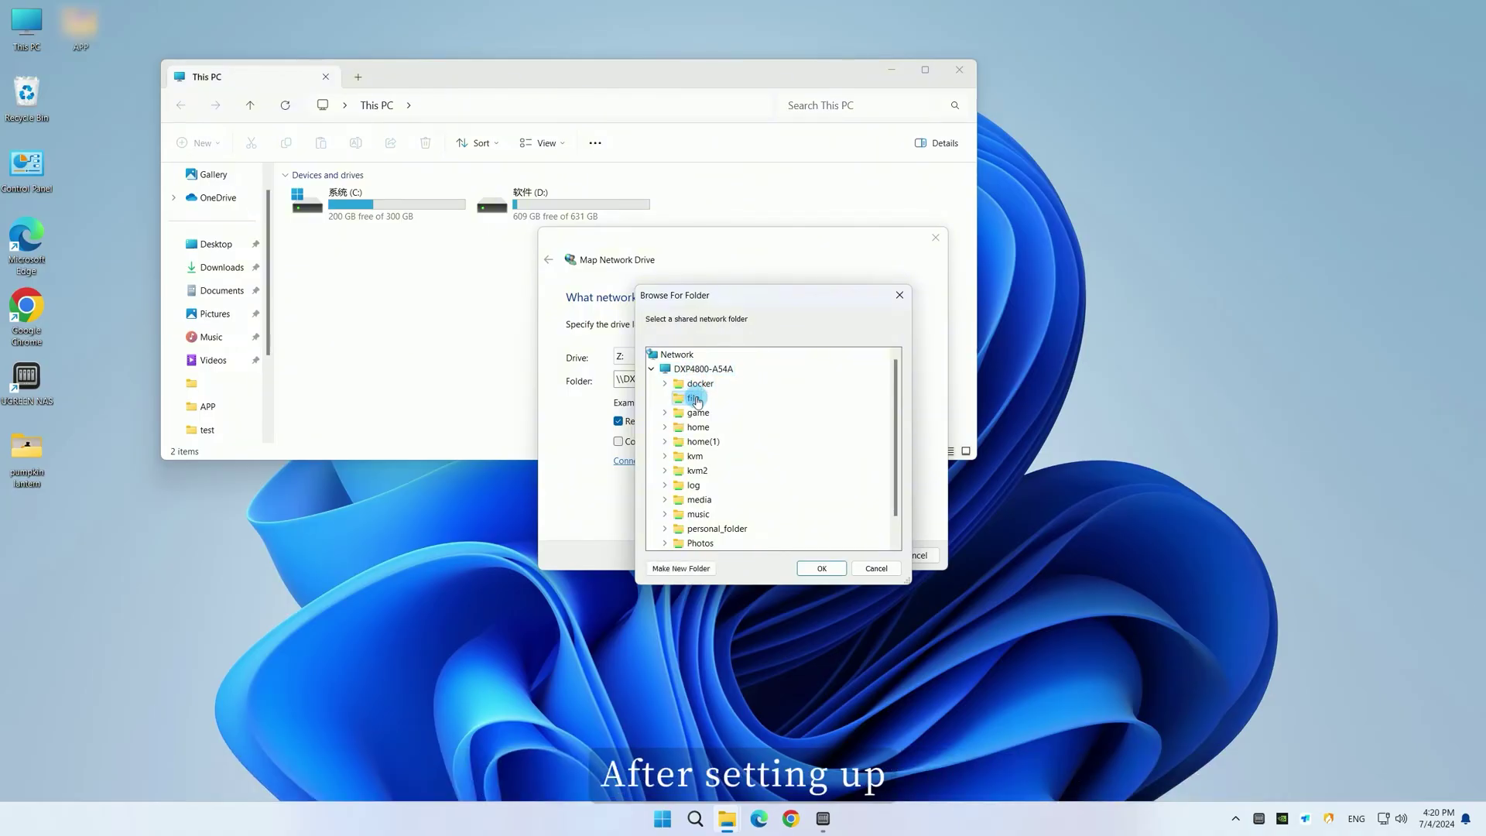
{"action": "left_click", "coordinate": [814, 566]}
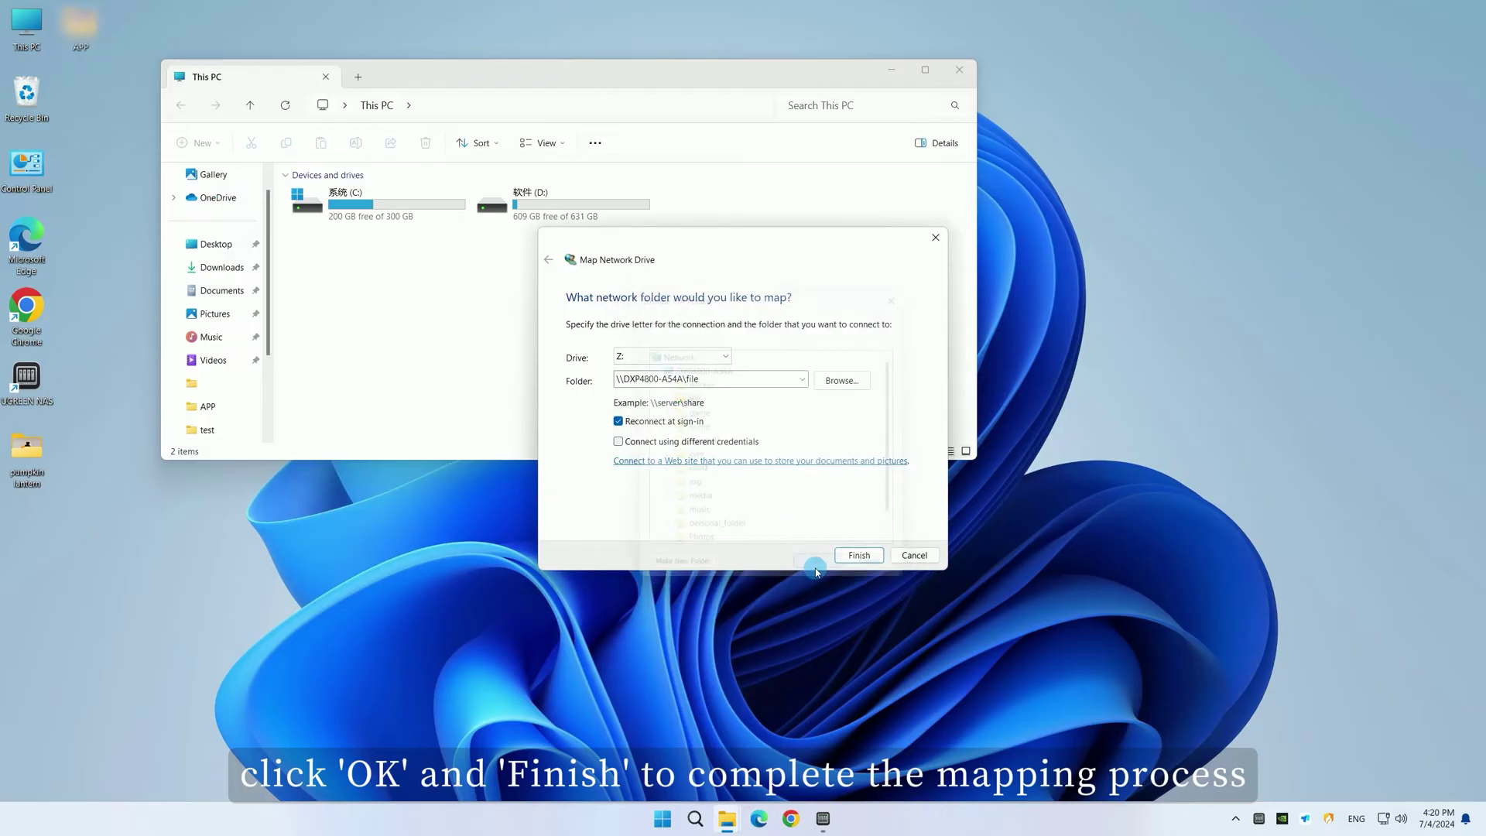
{"action": "left_click", "coordinate": [852, 553]}
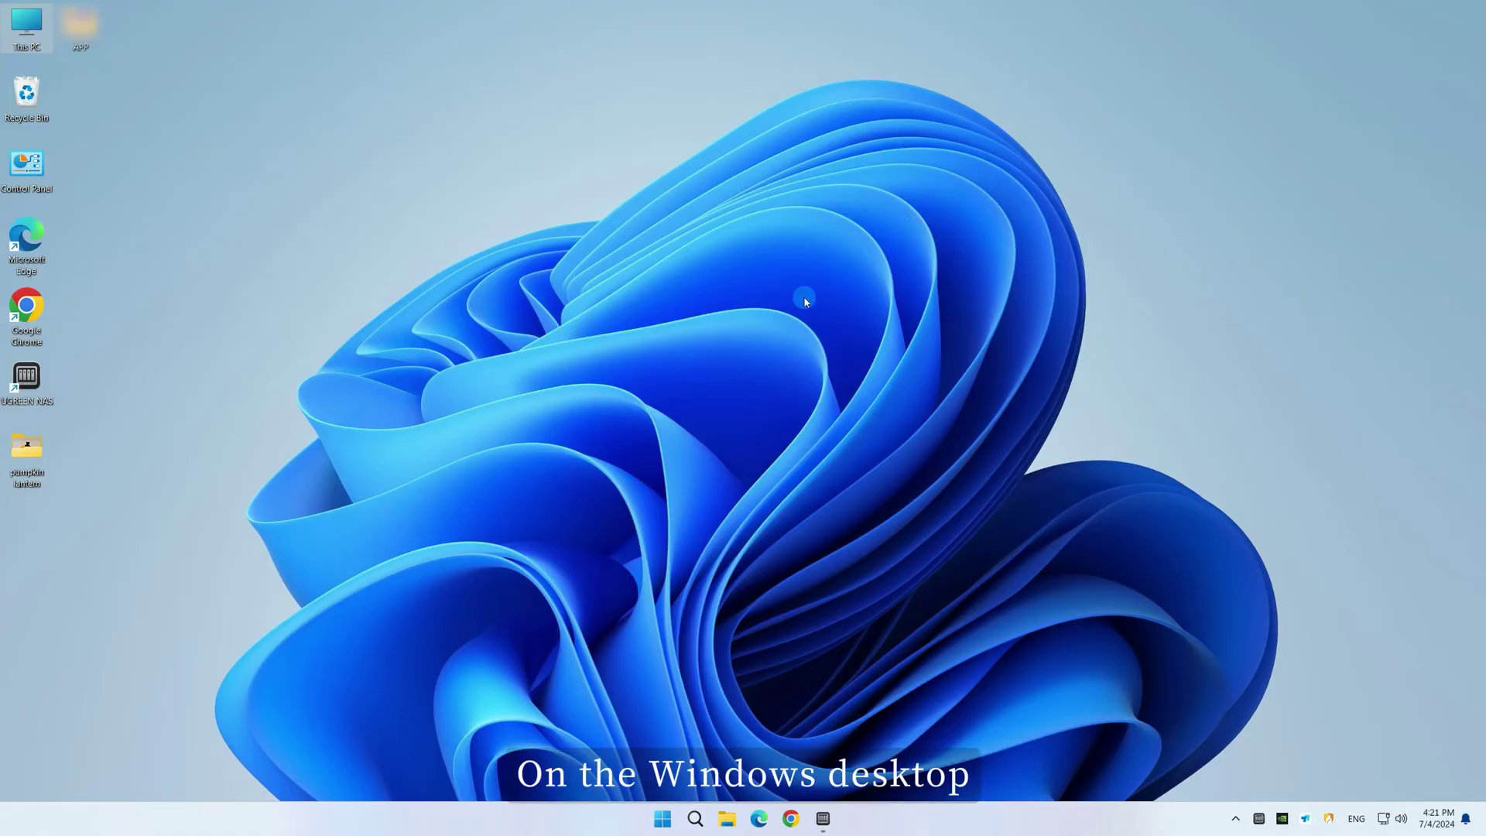
- Start a new desktop shortcut targeting the NAS share \\DXP4800-A54A\docker
{"action": "right_click", "coordinate": [771, 350]}
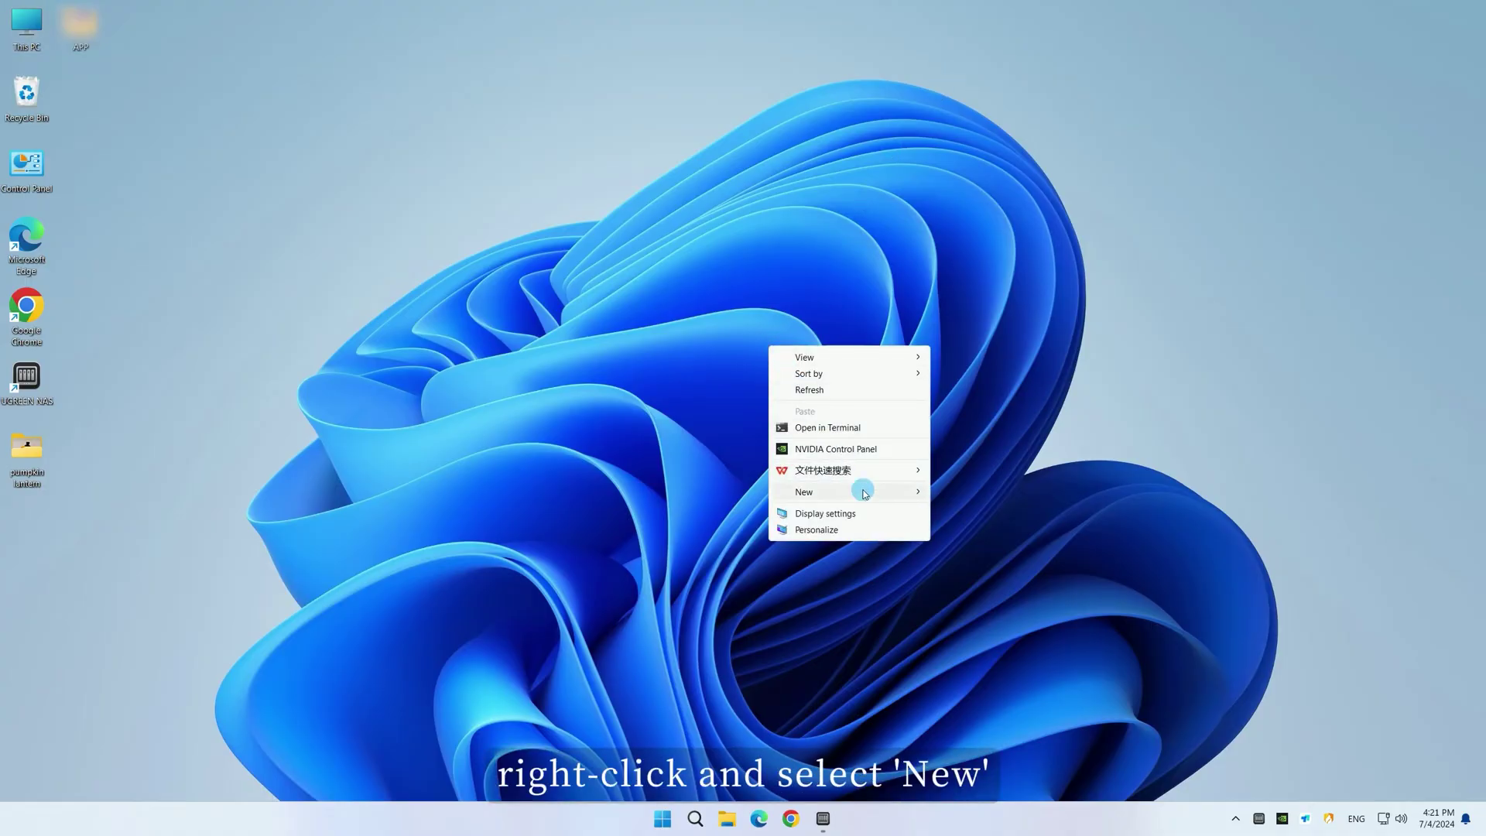
{"action": "mouse_move", "coordinate": [885, 499]}
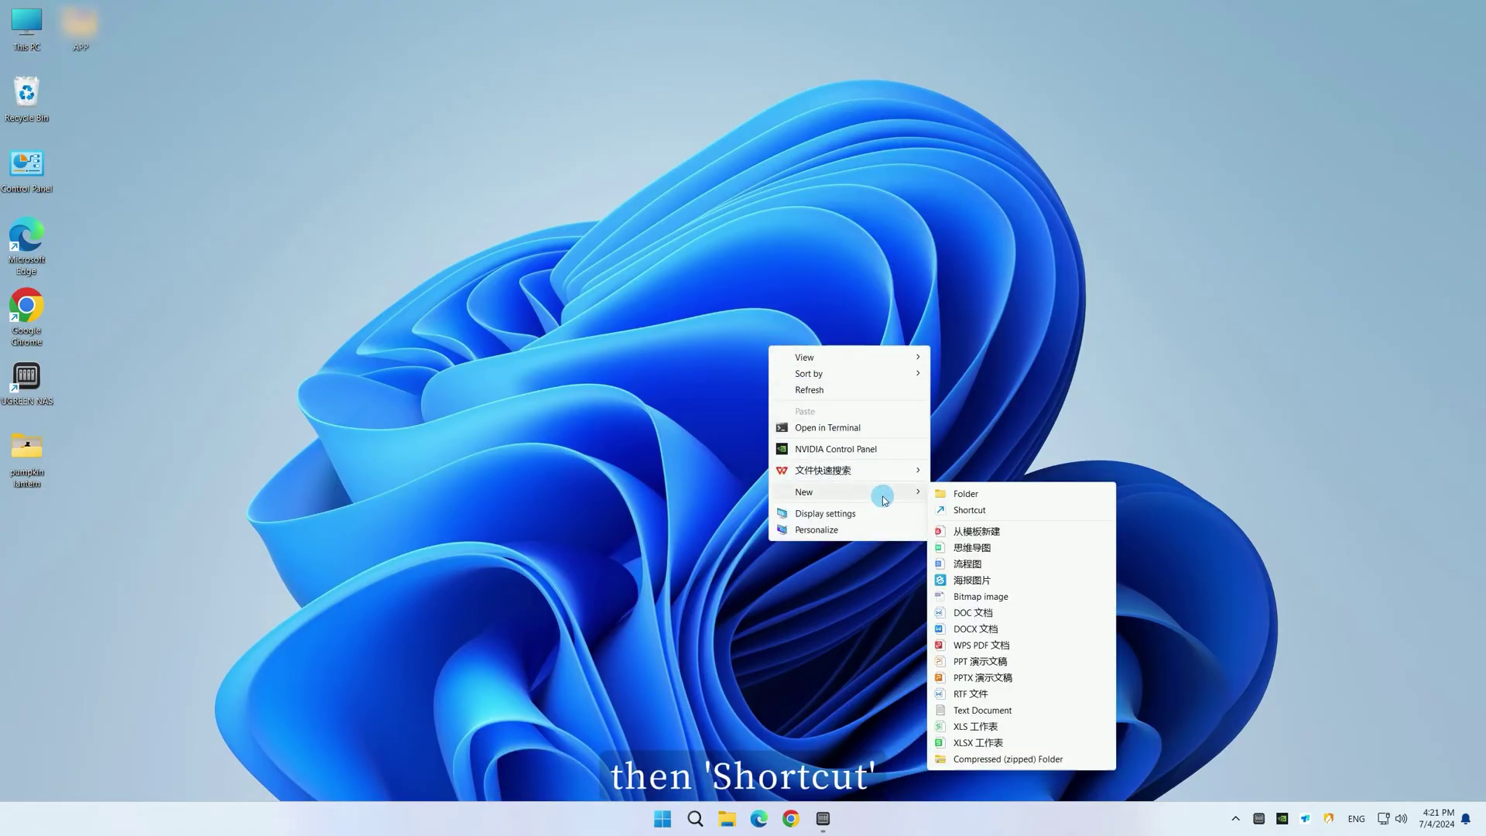
{"action": "left_click", "coordinate": [966, 510]}
{"action": "type", "text": "\\\\DXP4800-A54A"}
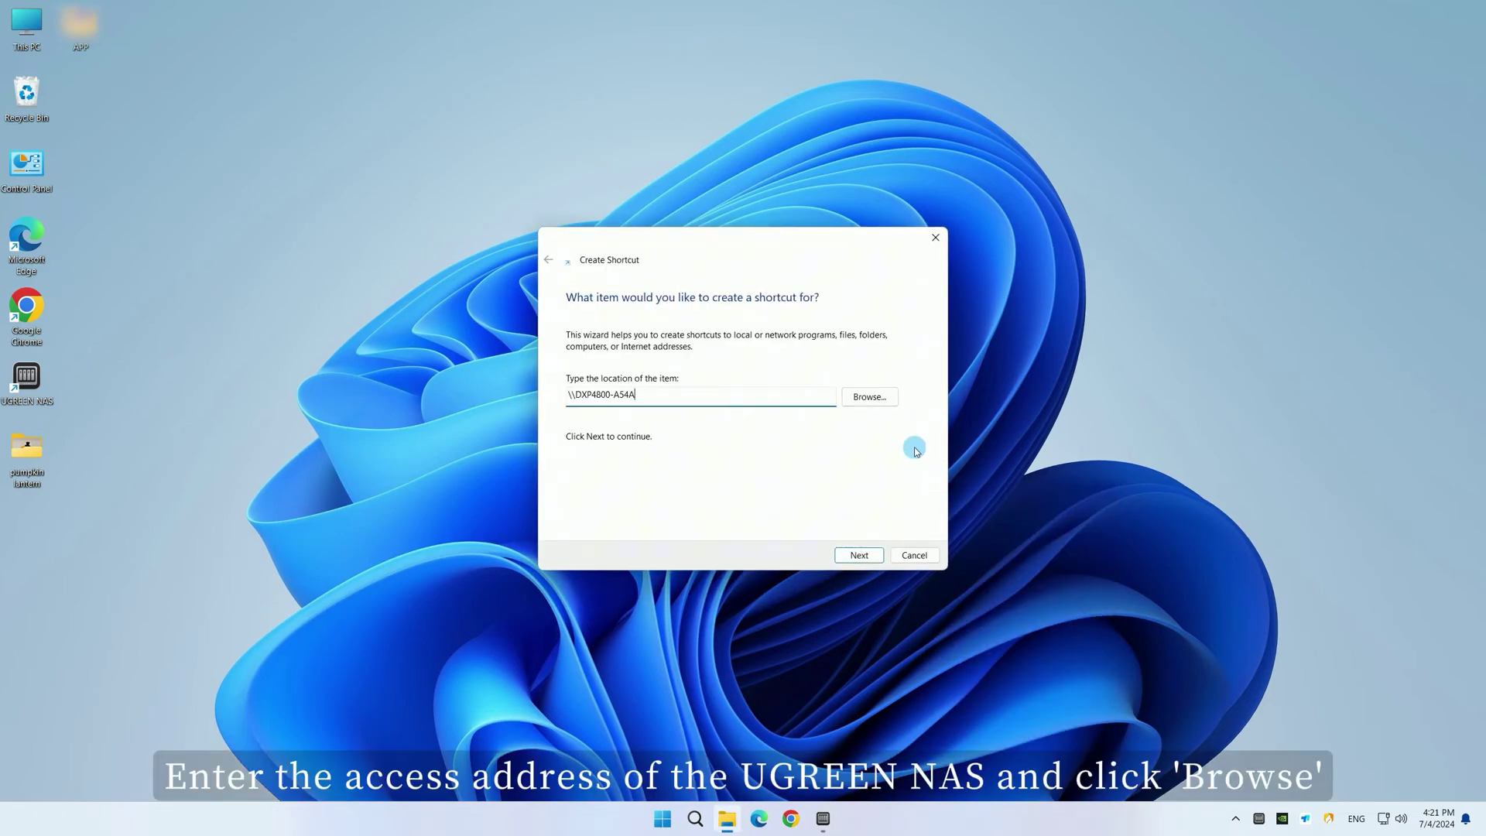
{"action": "left_click", "coordinate": [870, 398]}
{"action": "scroll", "coordinate": [885, 409], "scroll_direction": "down", "scroll_amount": 2}
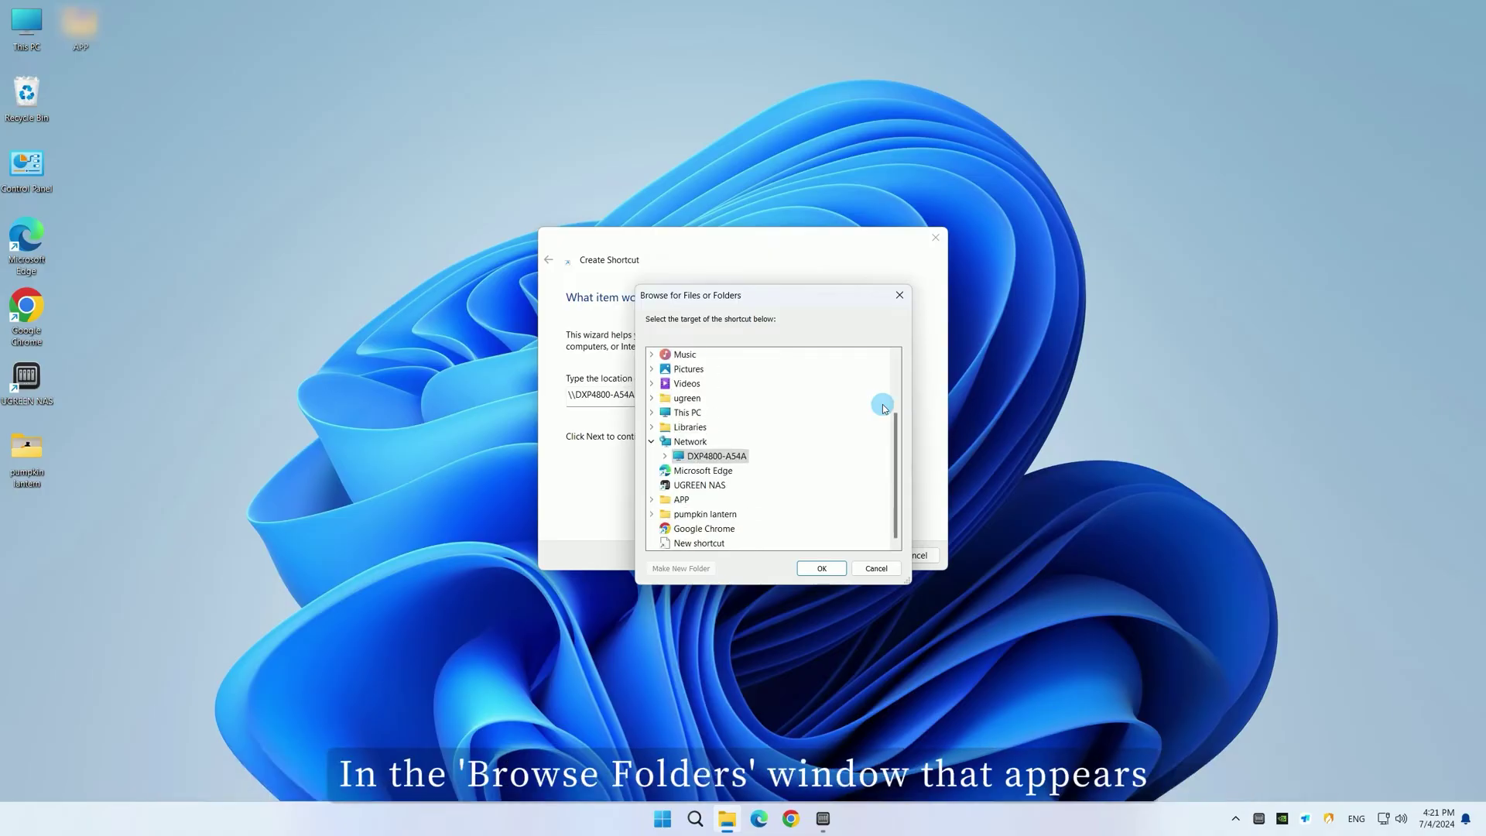
{"action": "left_click", "coordinate": [706, 459]}
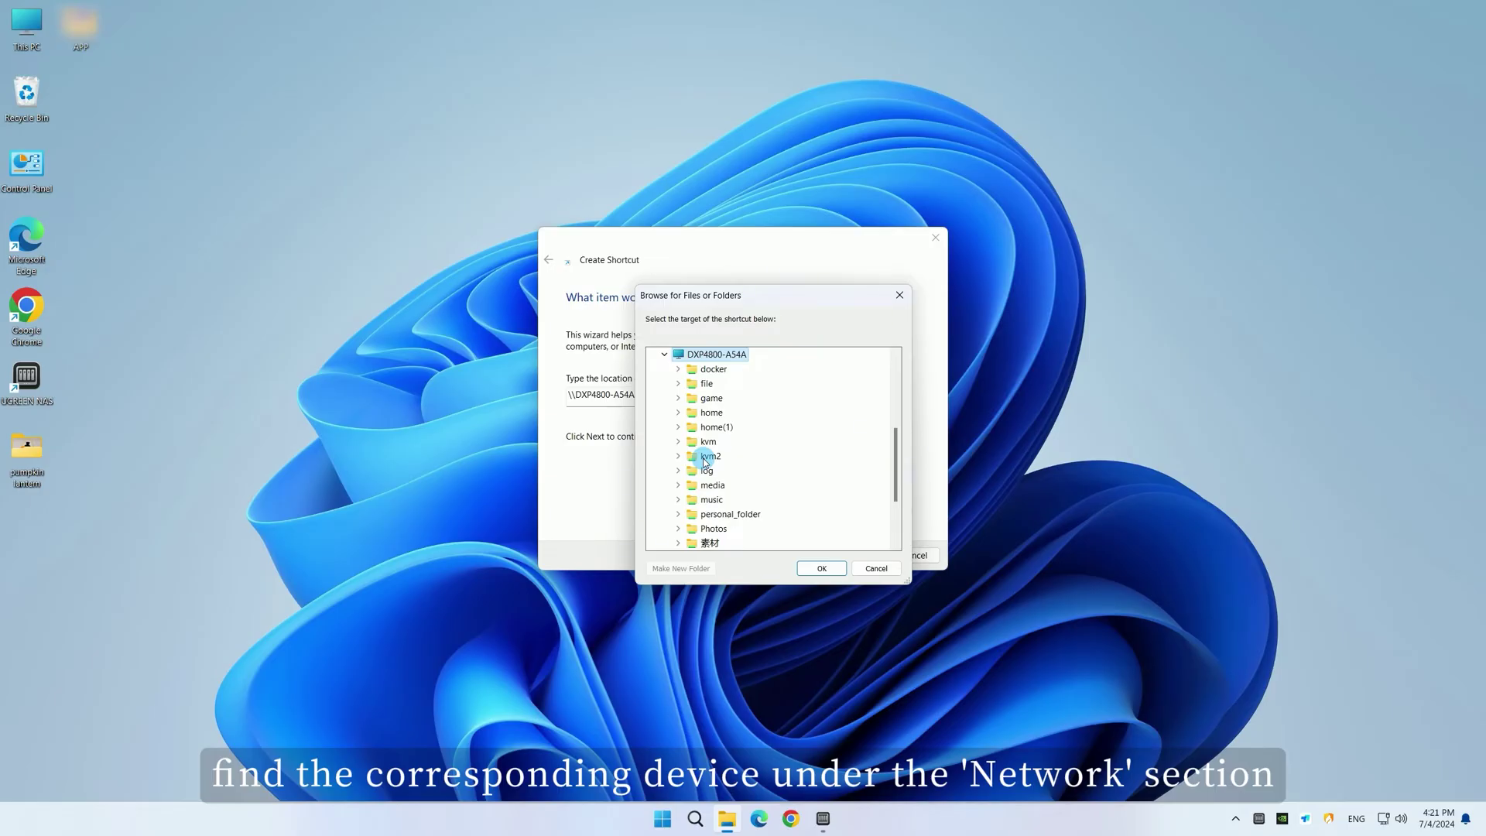
{"action": "scroll", "coordinate": [706, 462], "scroll_direction": "up", "scroll_amount": 1}
{"action": "left_click", "coordinate": [711, 413]}
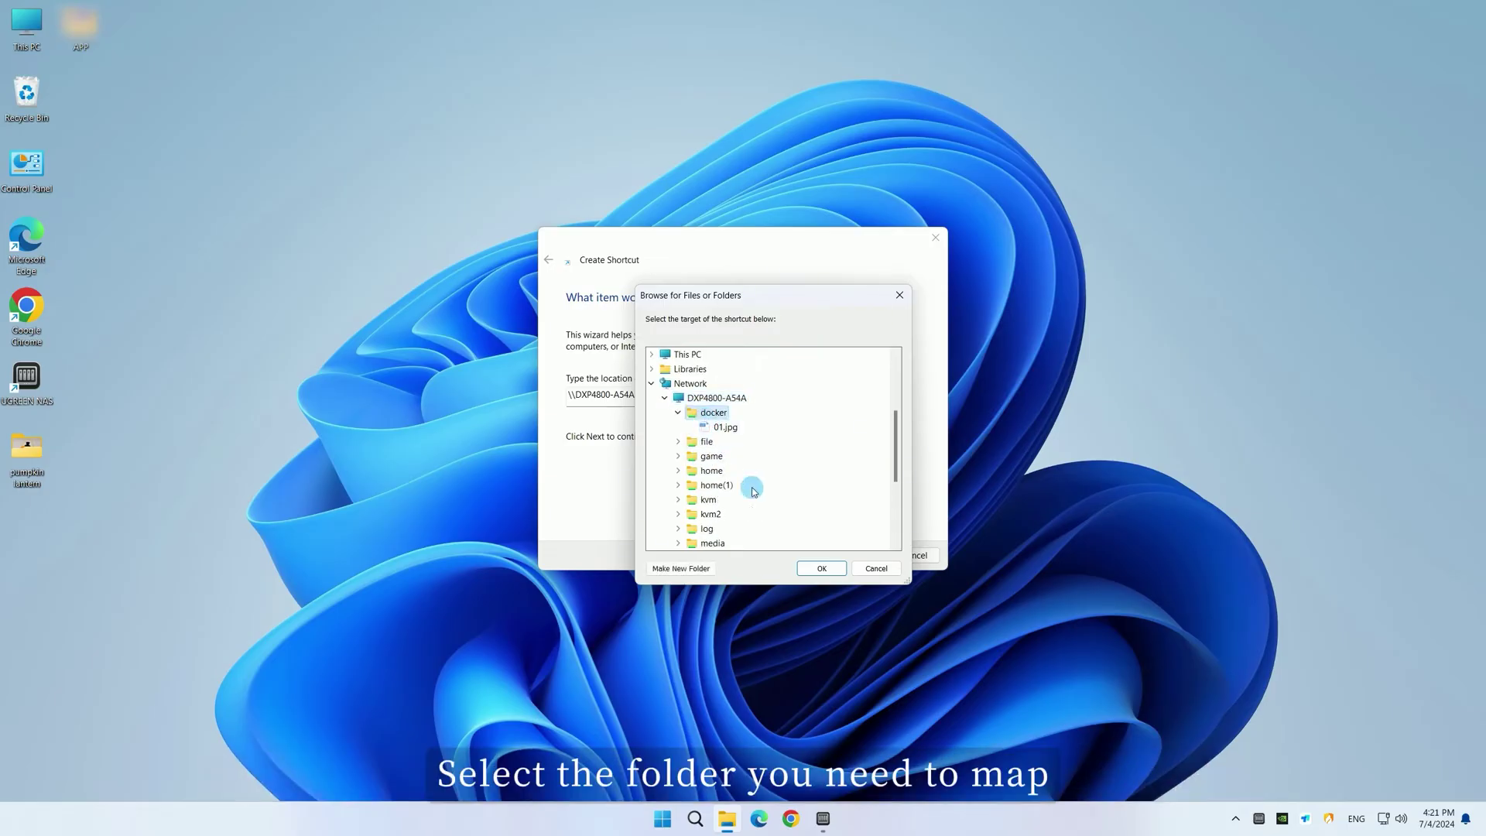
{"action": "left_click", "coordinate": [821, 568]}
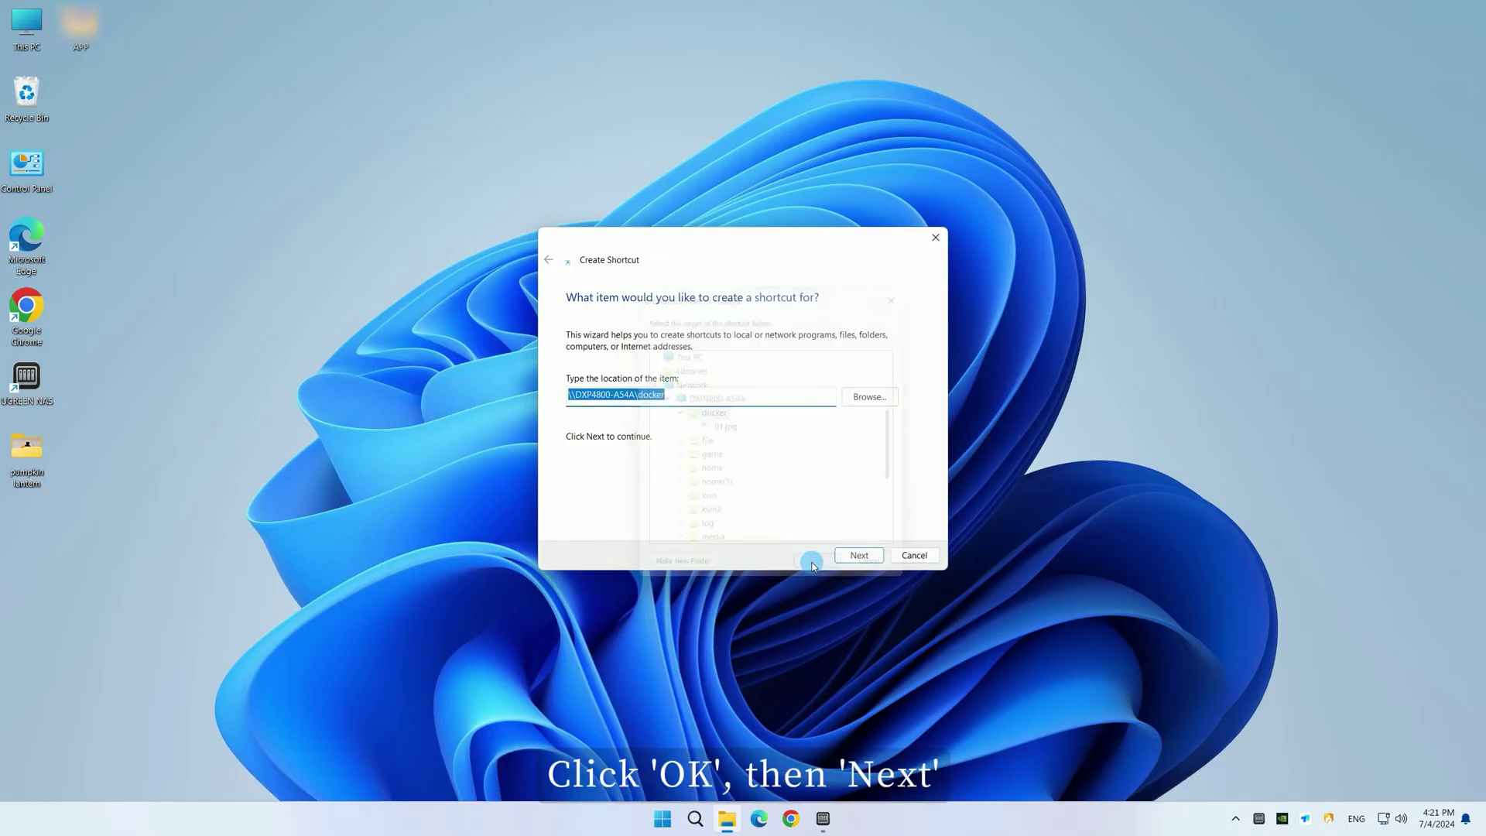
- Finish the shortcut as 'docker (DXP4800-A54A)' and open it to show 01.jpg
{"action": "left_click", "coordinate": [852, 555]}
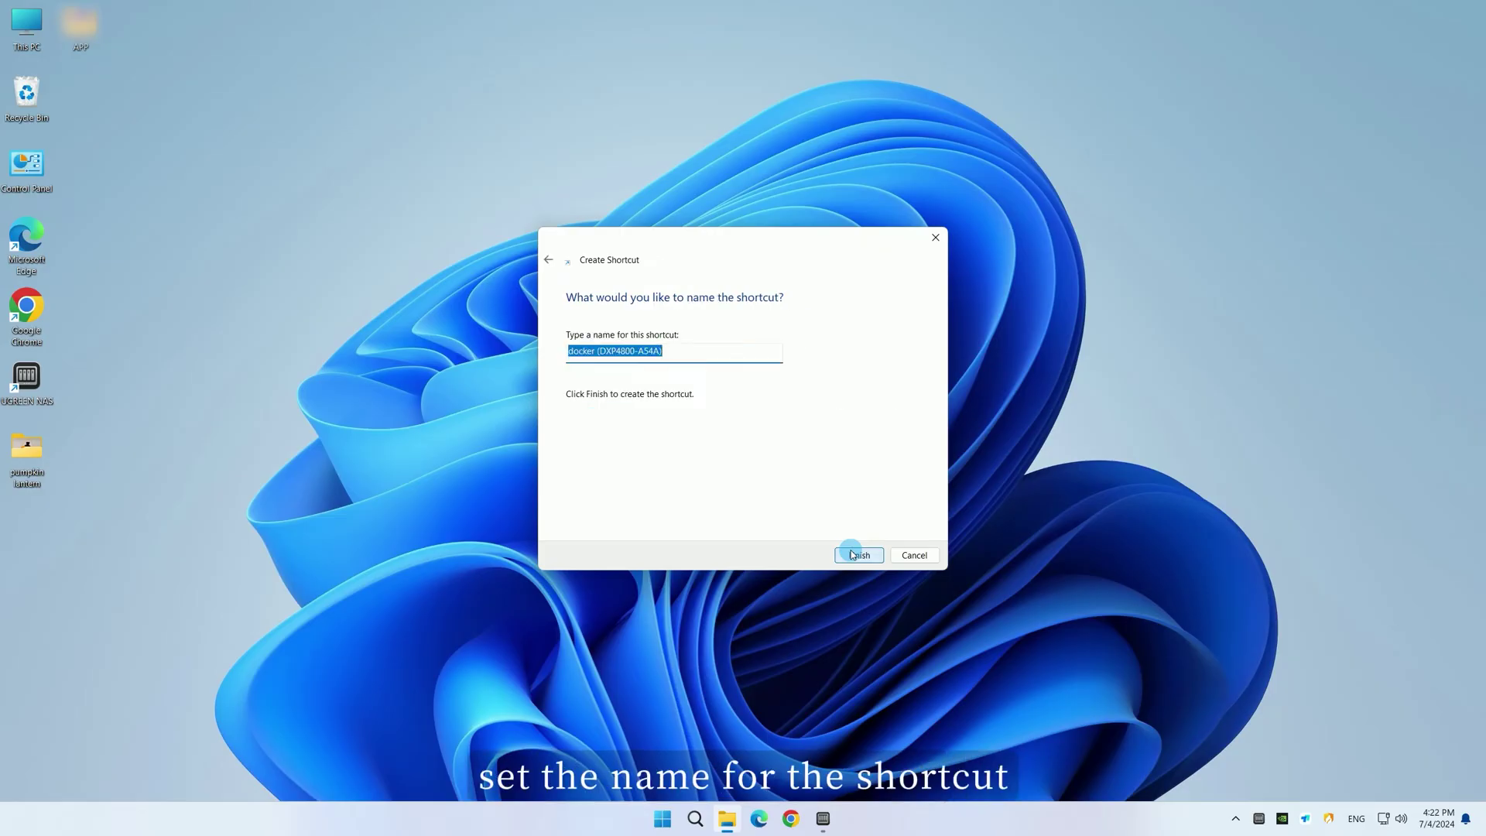
{"action": "left_click", "coordinate": [852, 554]}
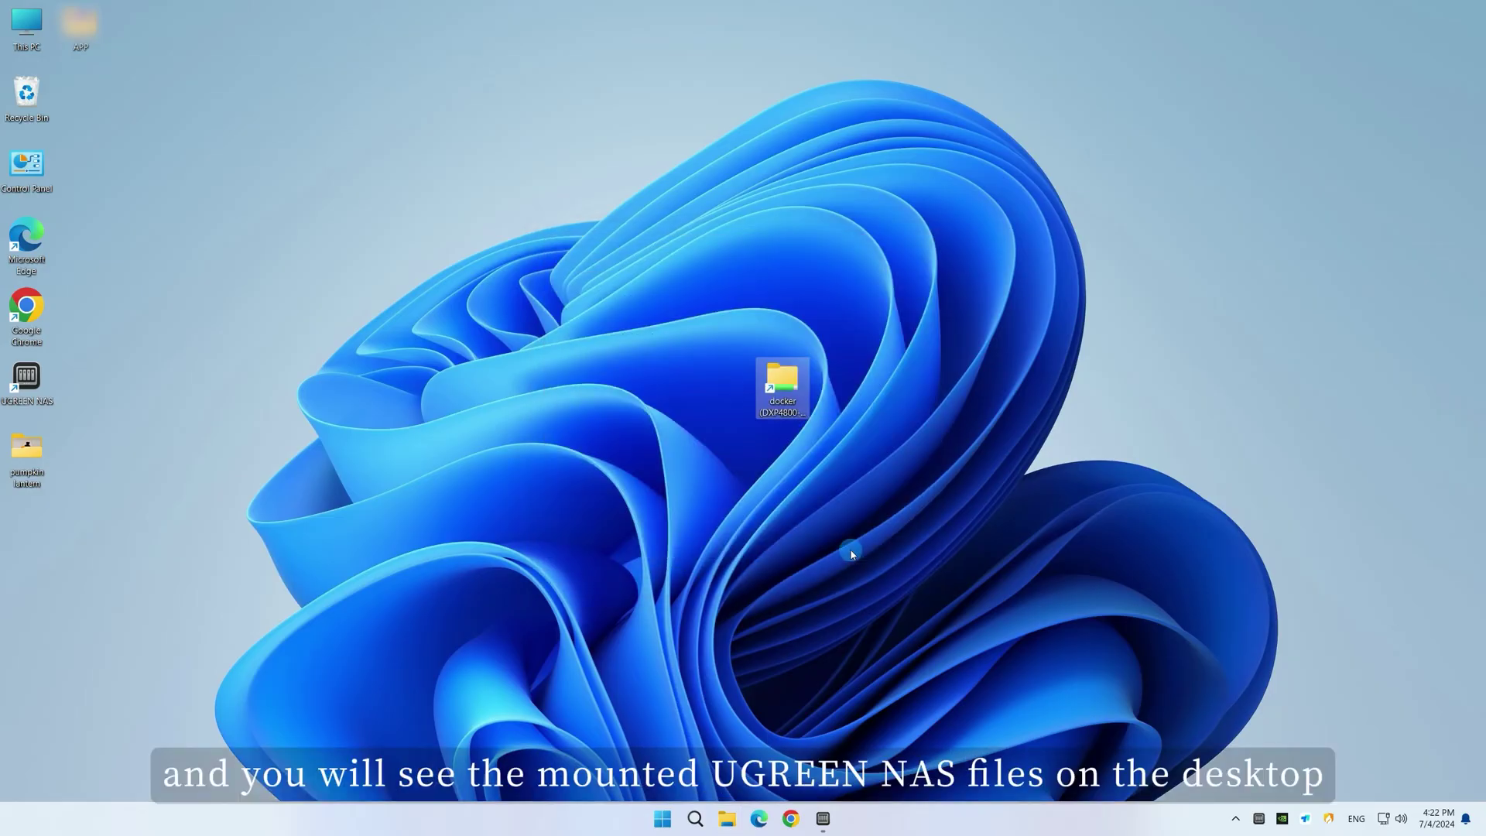
{"action": "double_click", "coordinate": [788, 396]}
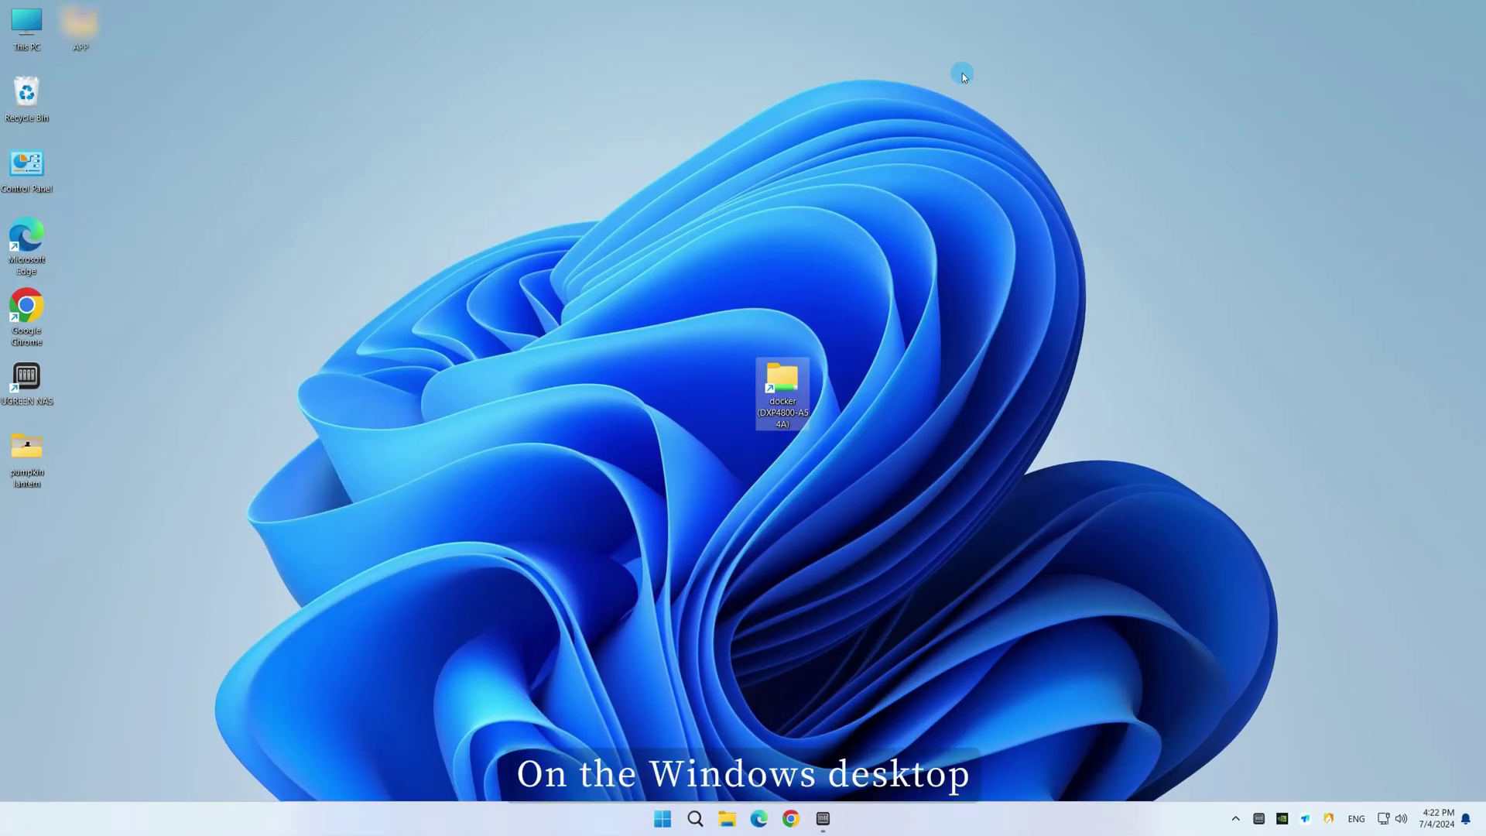
- Enter \\DXP4800-A54A in File Explorer's address bar to list its 14 shared folders
{"action": "double_click", "coordinate": [30, 45]}
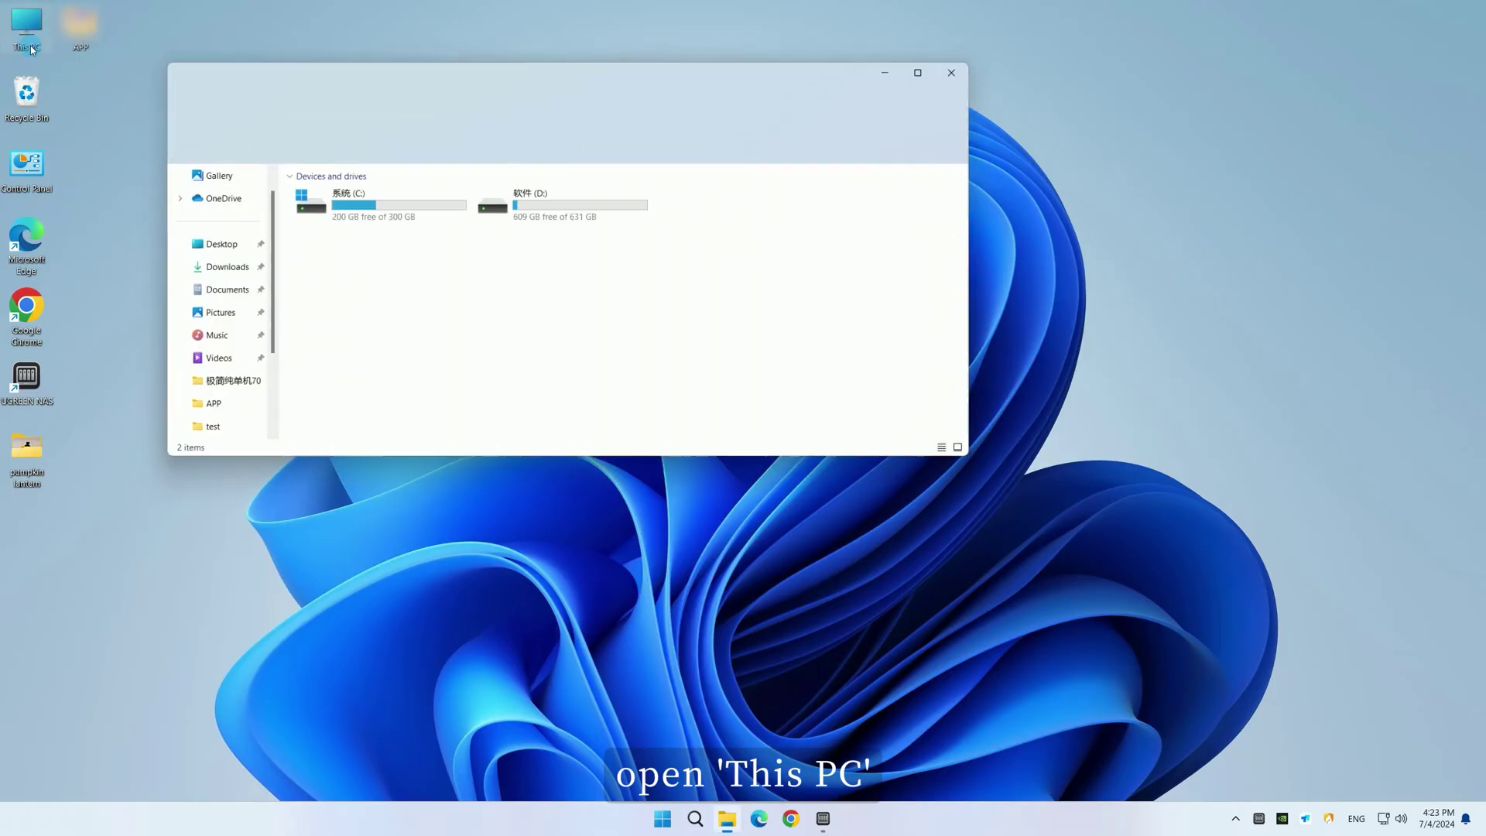
{"action": "left_click", "coordinate": [452, 103]}
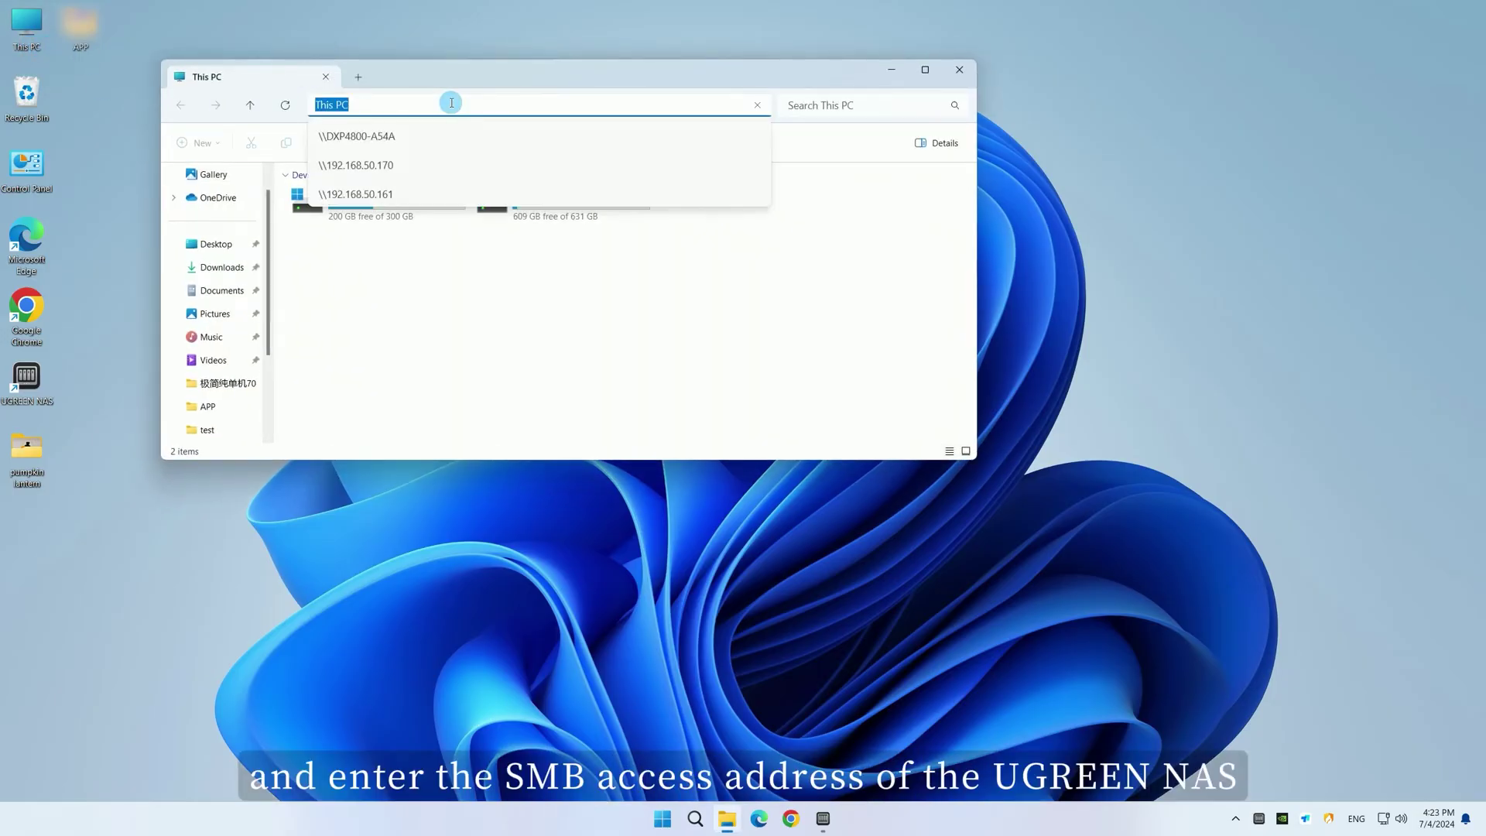
{"action": "type", "text": "\\\\DXP4800-A54A"}
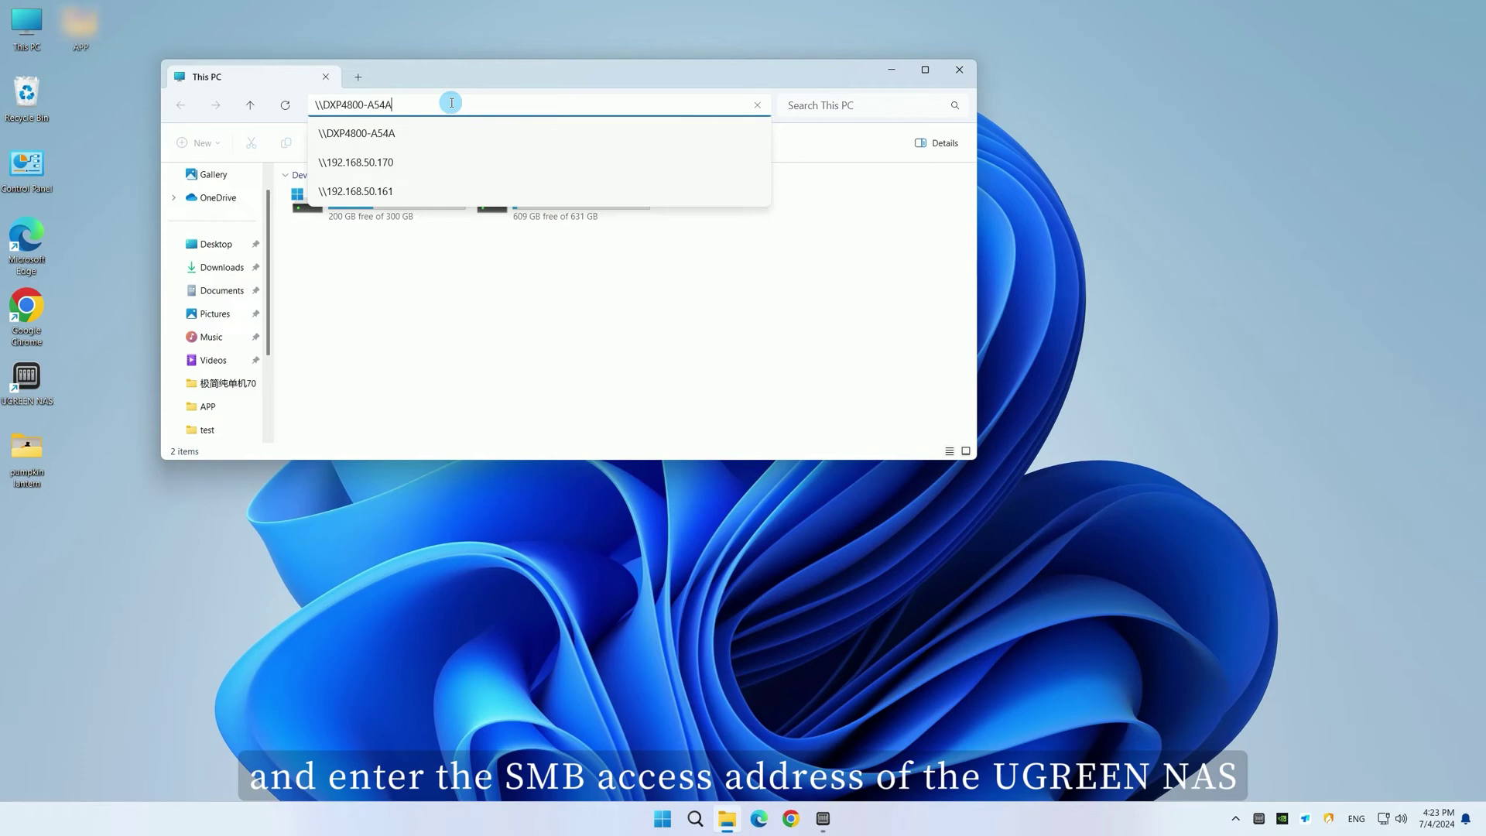
{"action": "key", "text": "Return"}
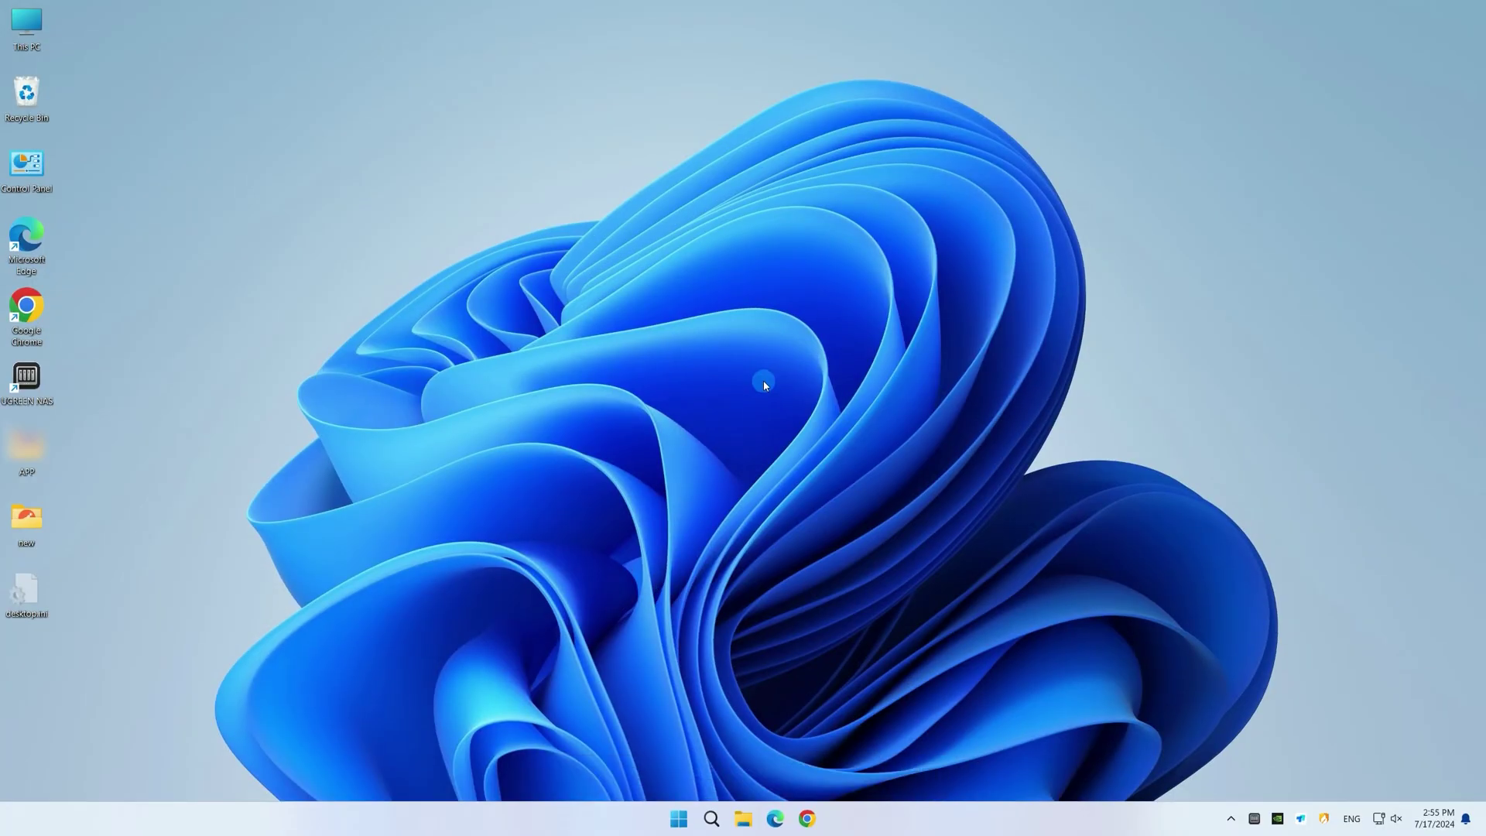
- Browse Network > DXP4800-A54A and open the home share to see its ugreen folder
{"action": "double_click", "coordinate": [27, 39]}
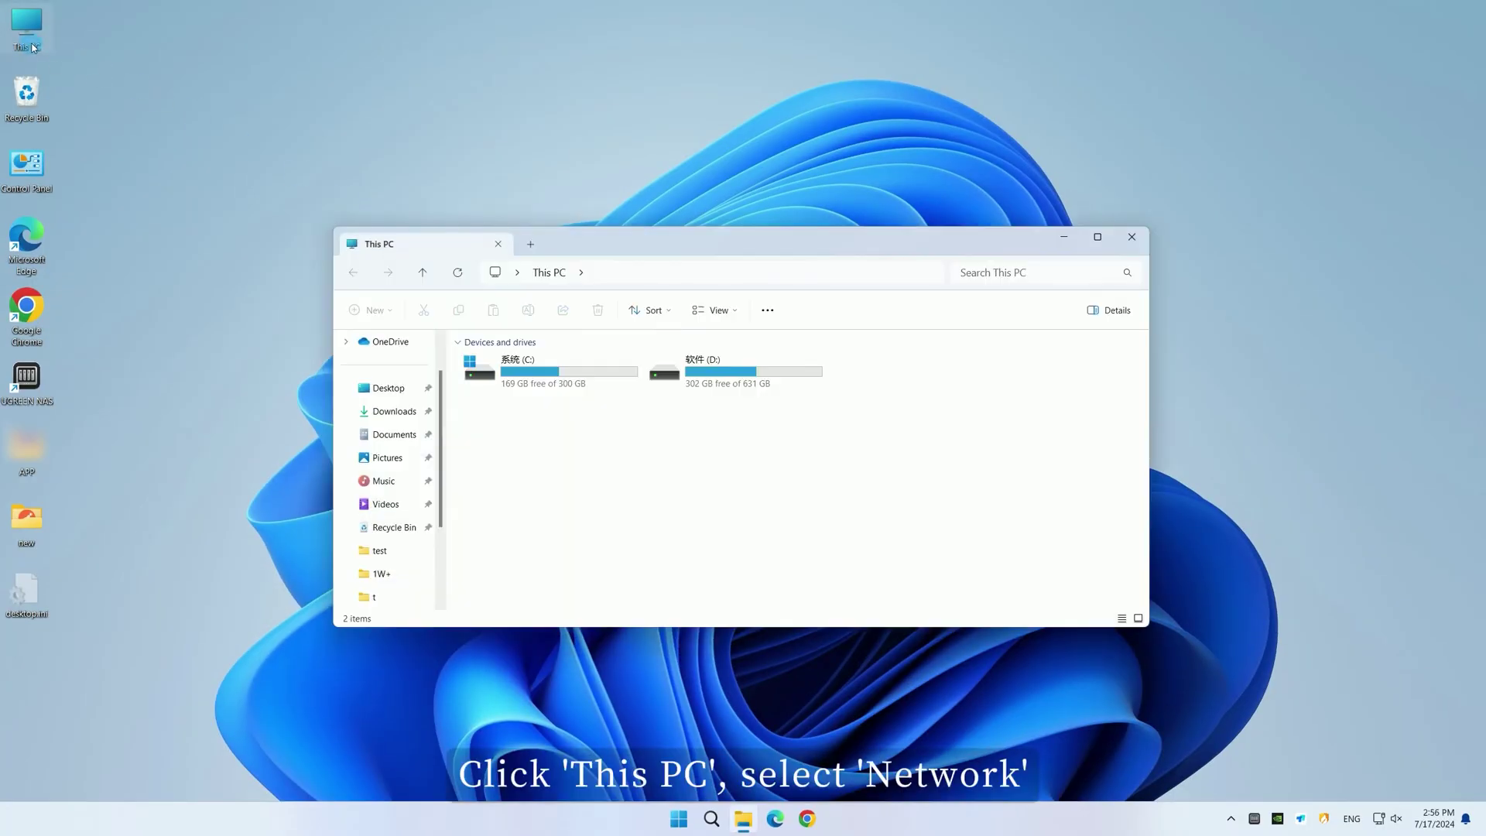
{"action": "scroll", "coordinate": [387, 402], "scroll_direction": "down", "scroll_amount": 2}
{"action": "left_click", "coordinate": [387, 574]}
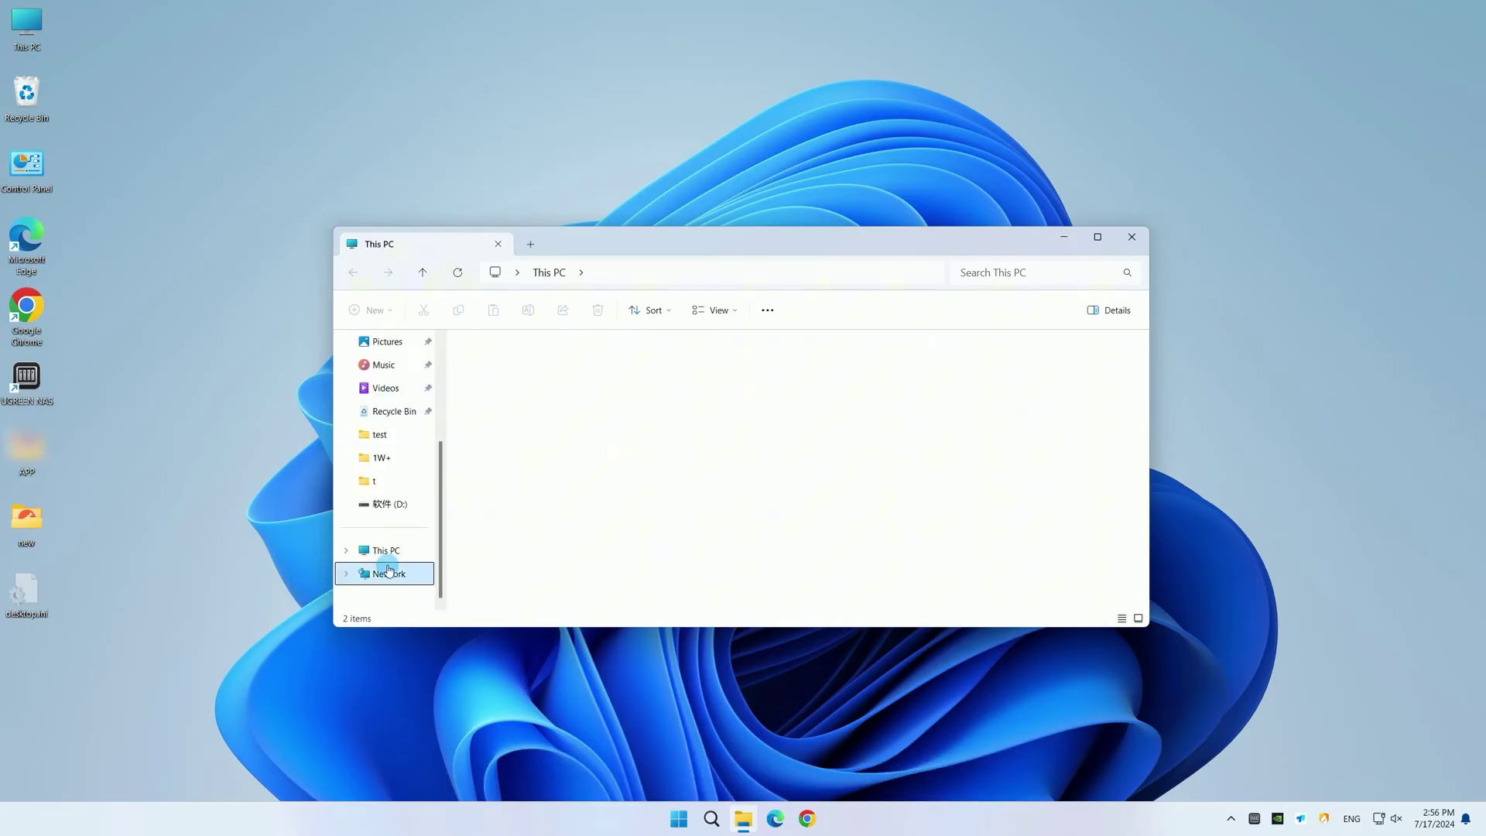
{"action": "double_click", "coordinate": [526, 367]}
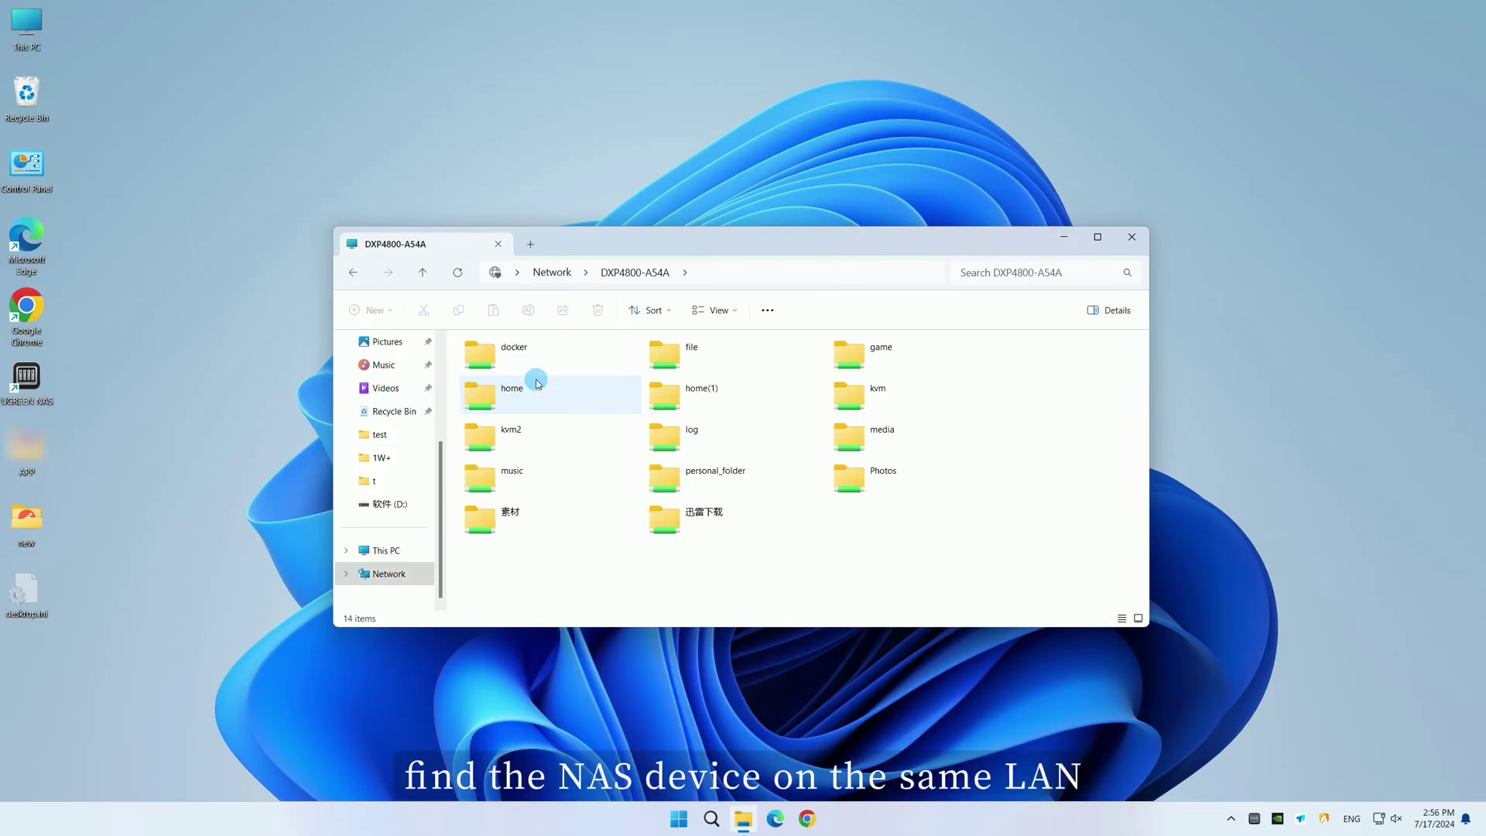
{"action": "double_click", "coordinate": [513, 391]}
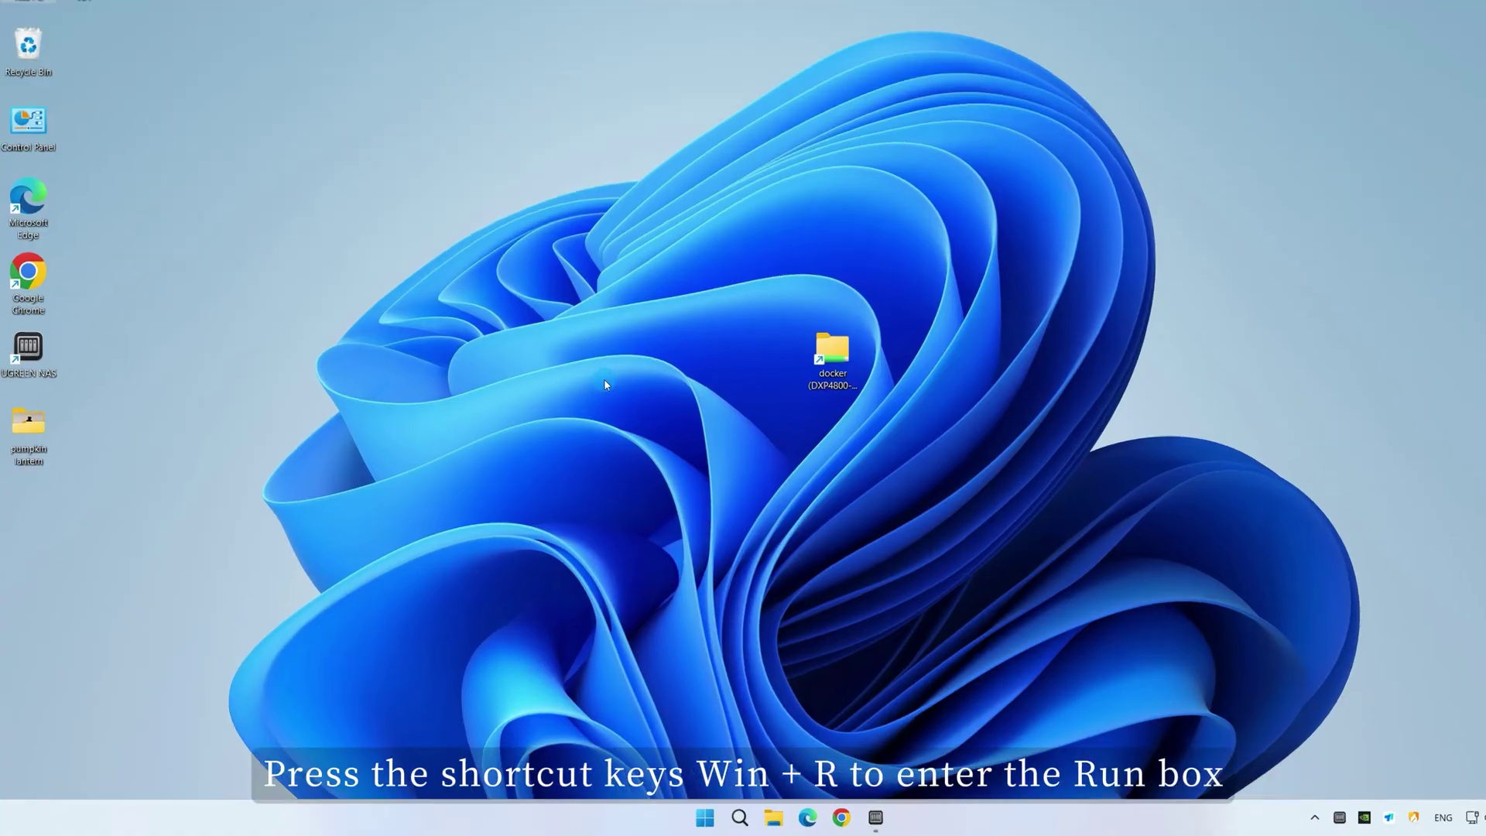
- Run \\DXP4800-A54A from the Win+R box to open the NAS's 14 shared folders
{"action": "key", "text": "super+r"}
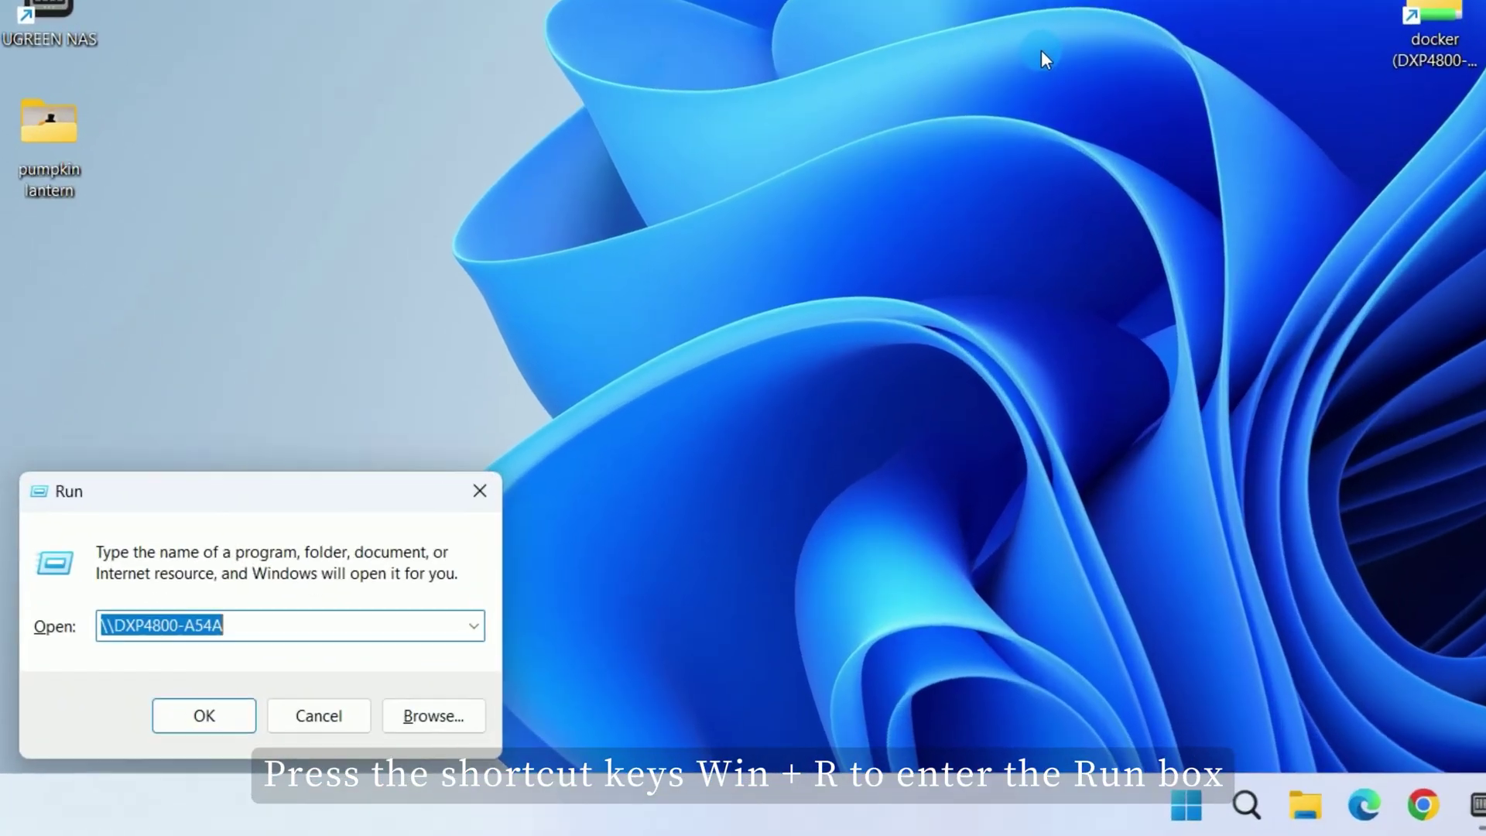
{"action": "left_click", "coordinate": [267, 629]}
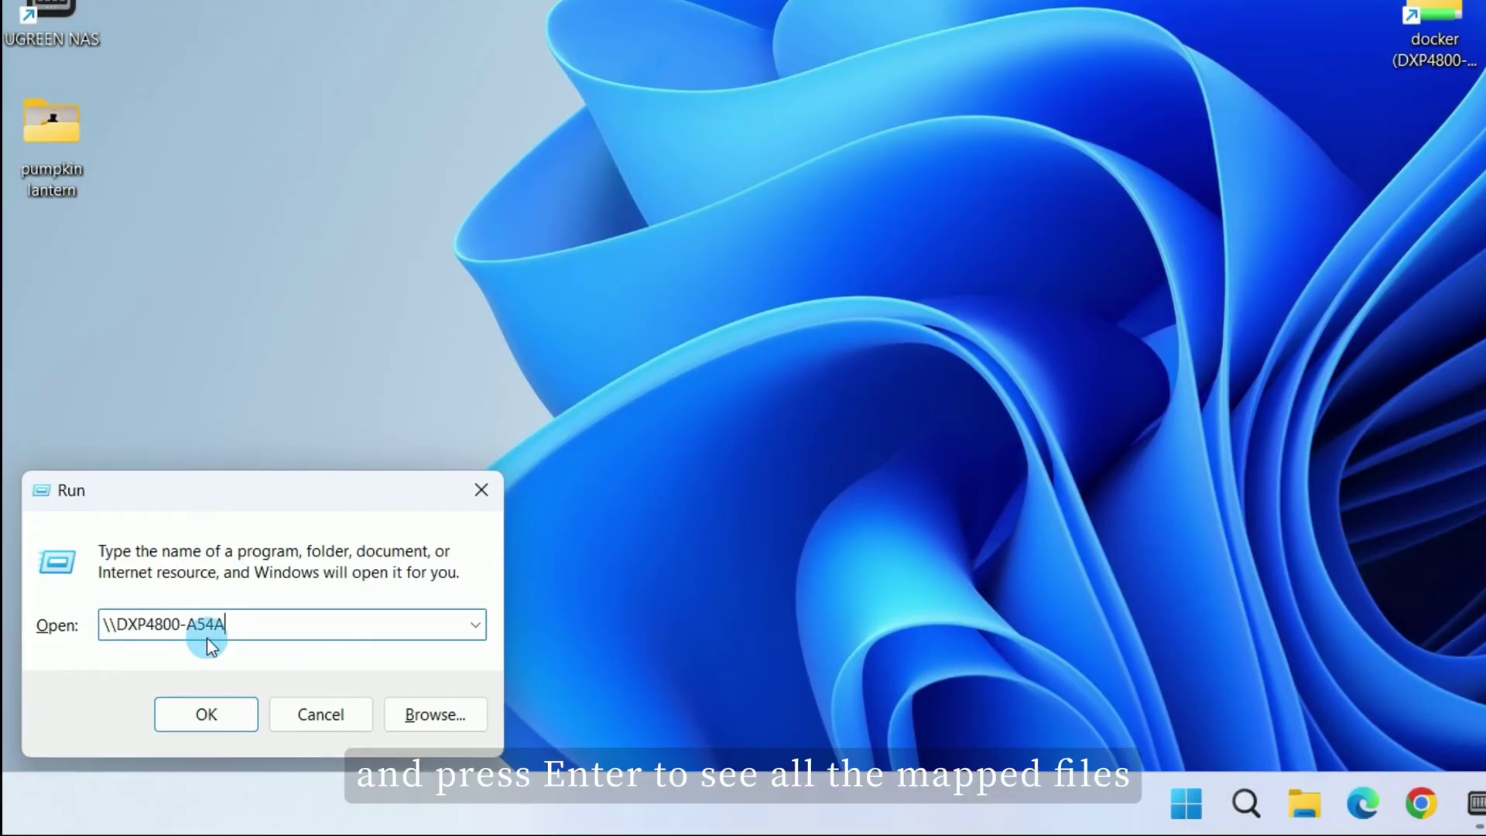
{"action": "left_click", "coordinate": [207, 716]}
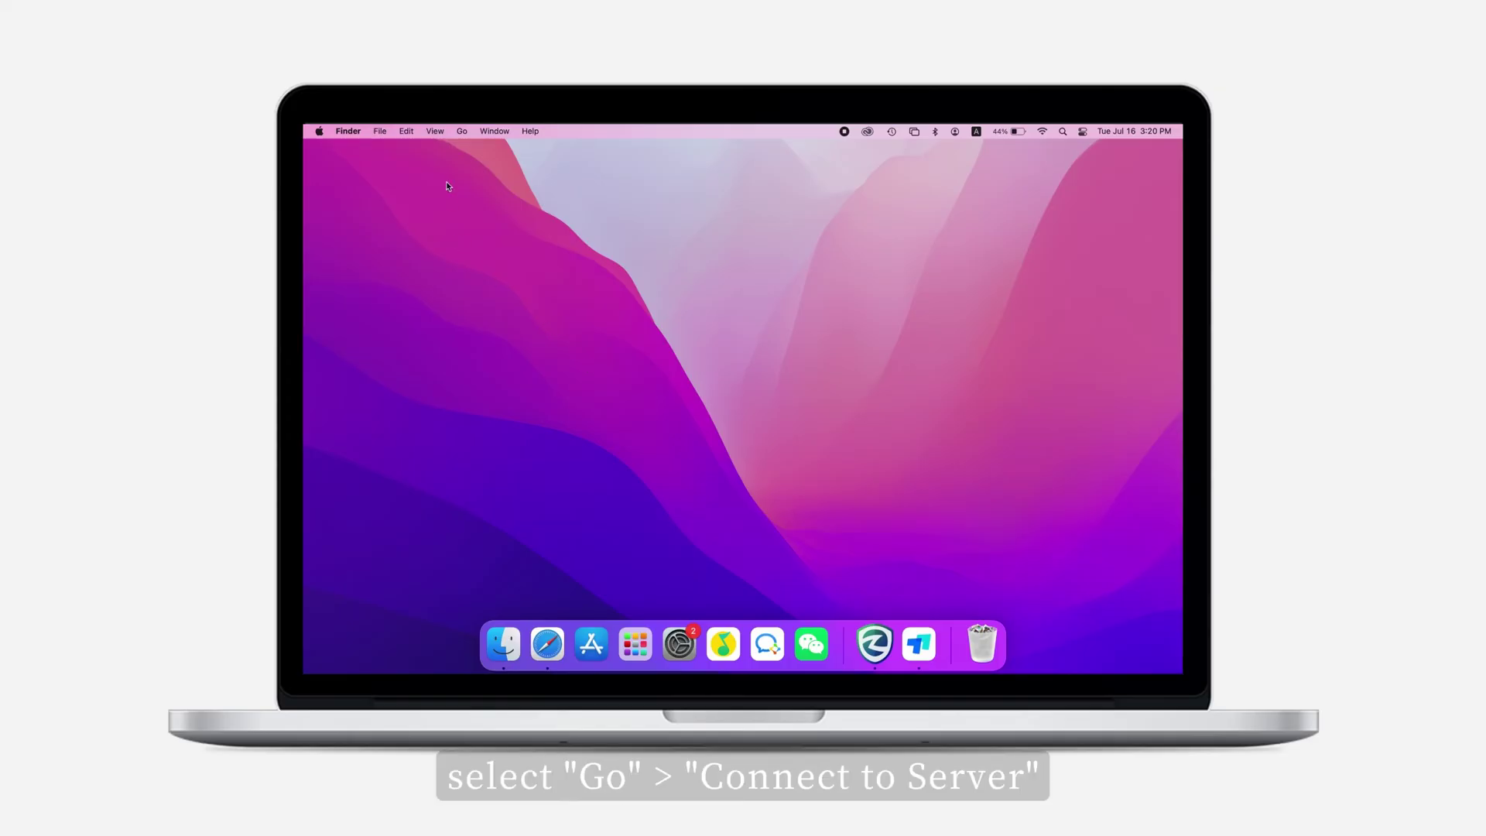
- Connect to the server smb://192.168.22.94 through Go > Connect to Server
{"action": "left_click", "coordinate": [461, 132]}
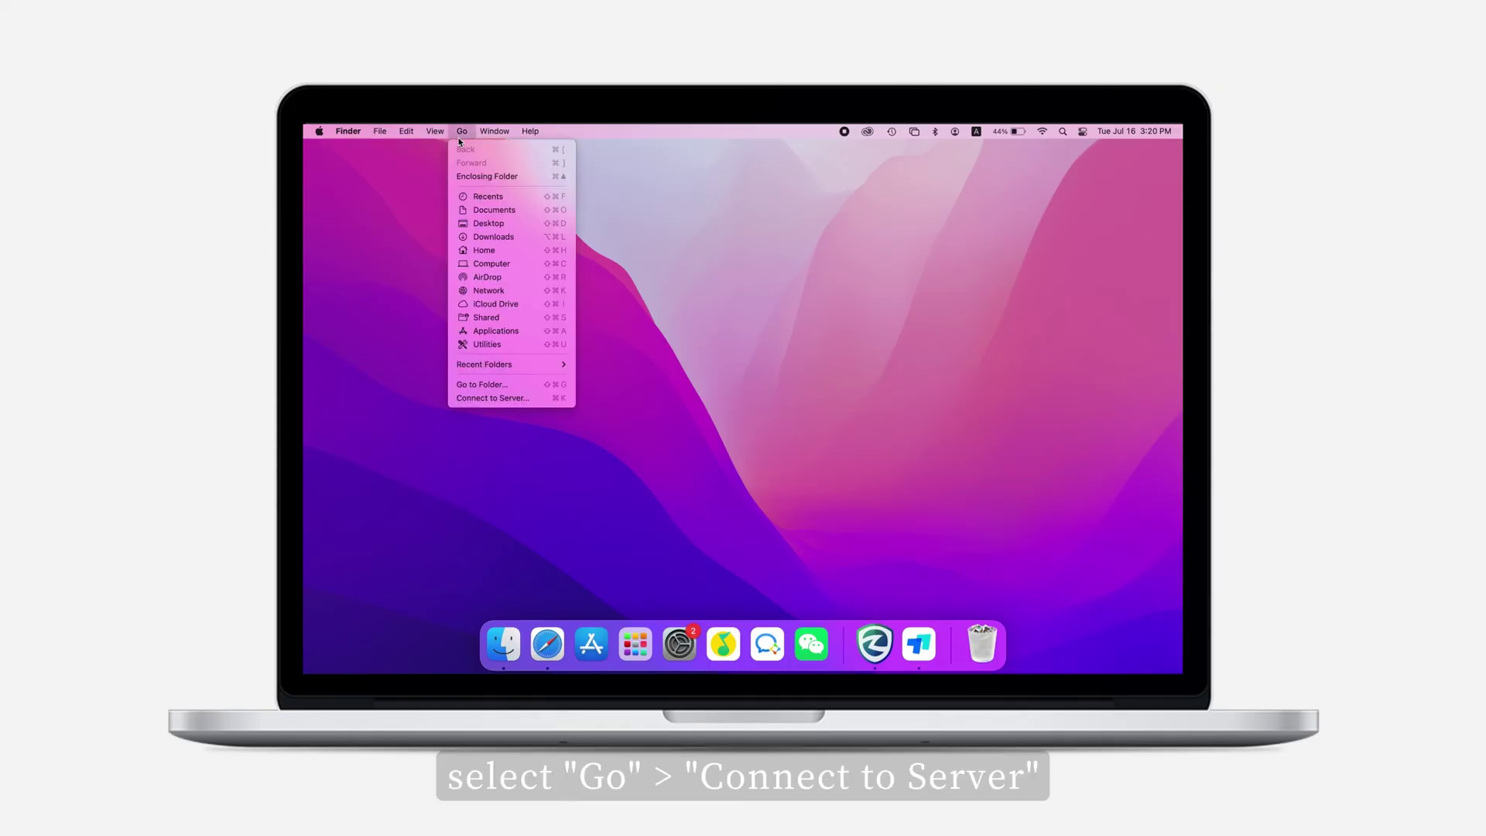
{"action": "left_click", "coordinate": [503, 398]}
{"action": "type", "text": "smb://192.168.22.94"}
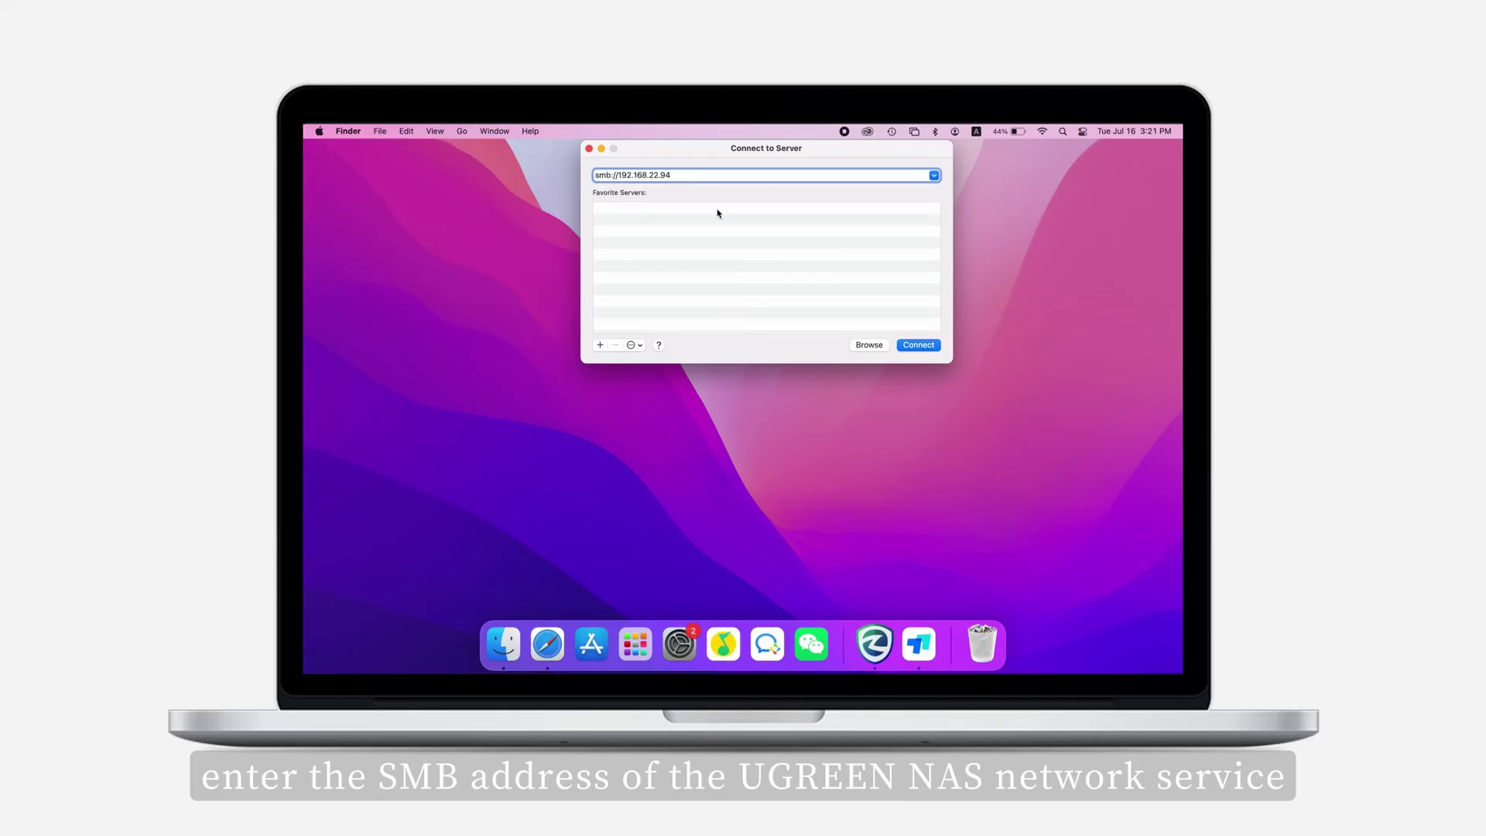
{"action": "left_click", "coordinate": [910, 344]}
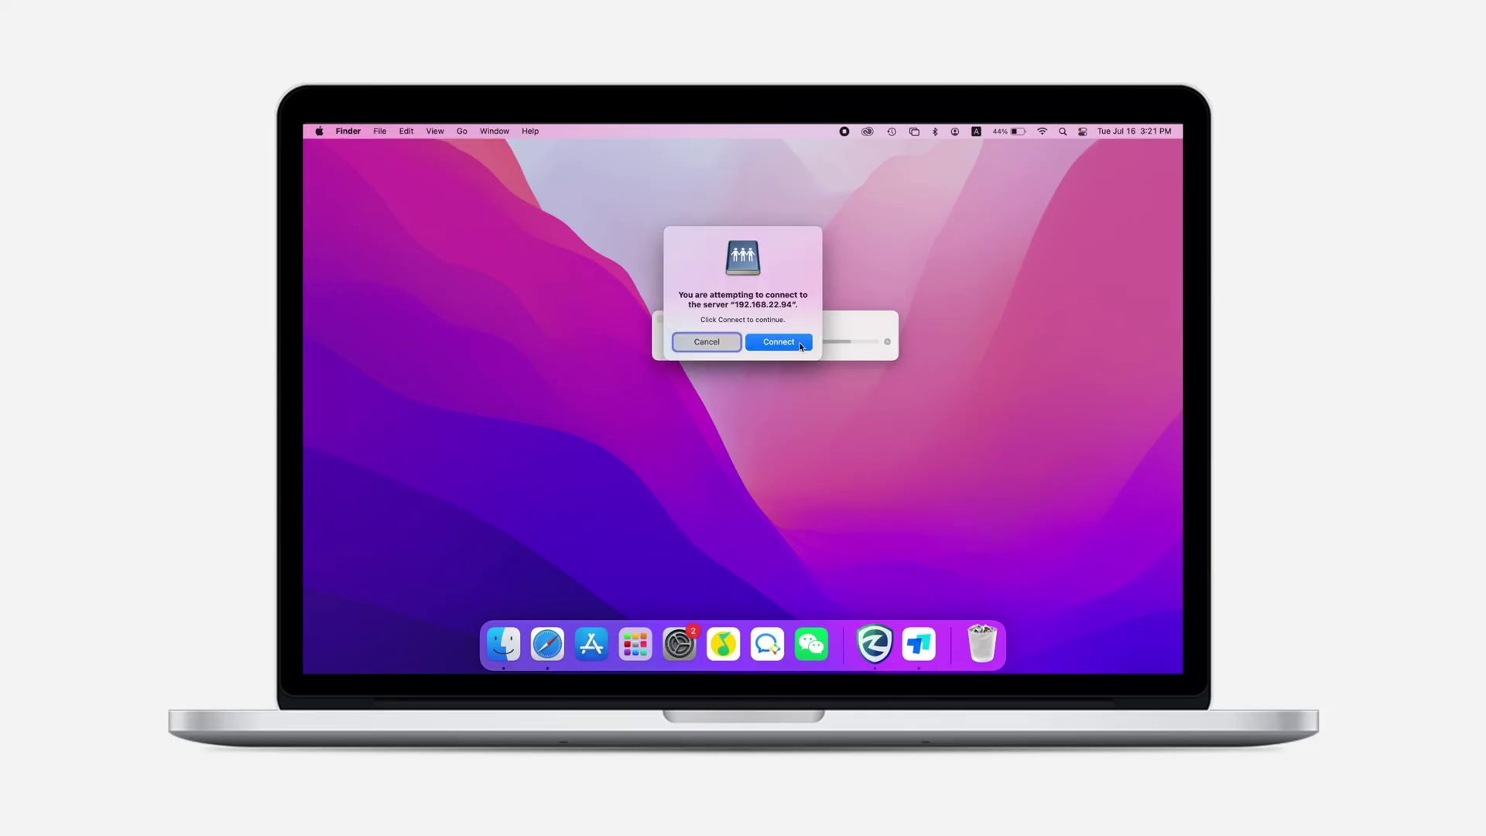
{"action": "left_click", "coordinate": [800, 345]}
- Log in as a registered user with the NAS username and password, then mount docker
{"action": "key", "text": "shift+Tab"}
{"action": "type", "text": "yuxiu"}
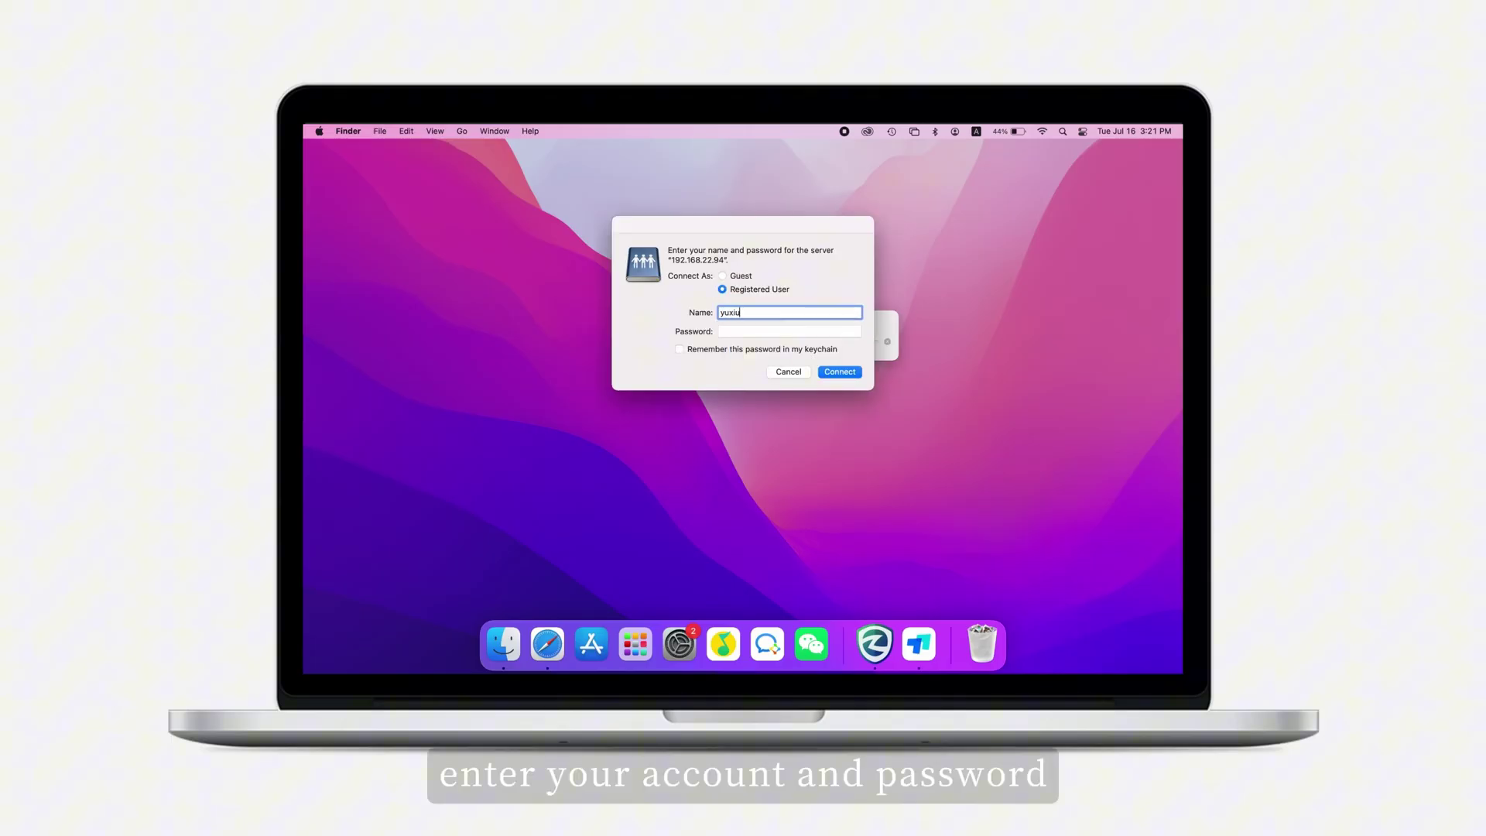
{"action": "key", "text": "Tab"}
{"action": "type", "text": "********"}
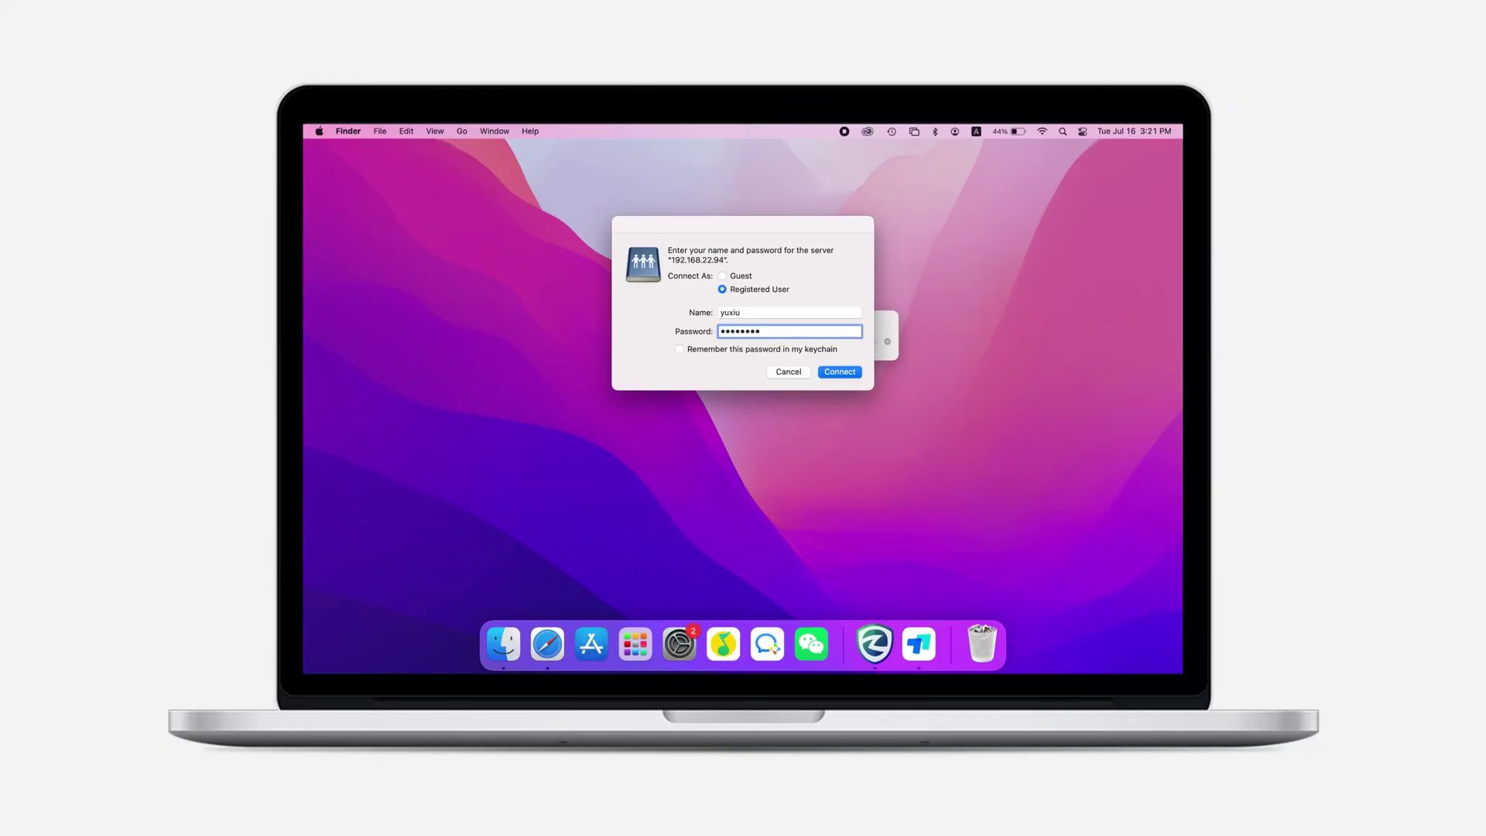
{"action": "left_click", "coordinate": [835, 373]}
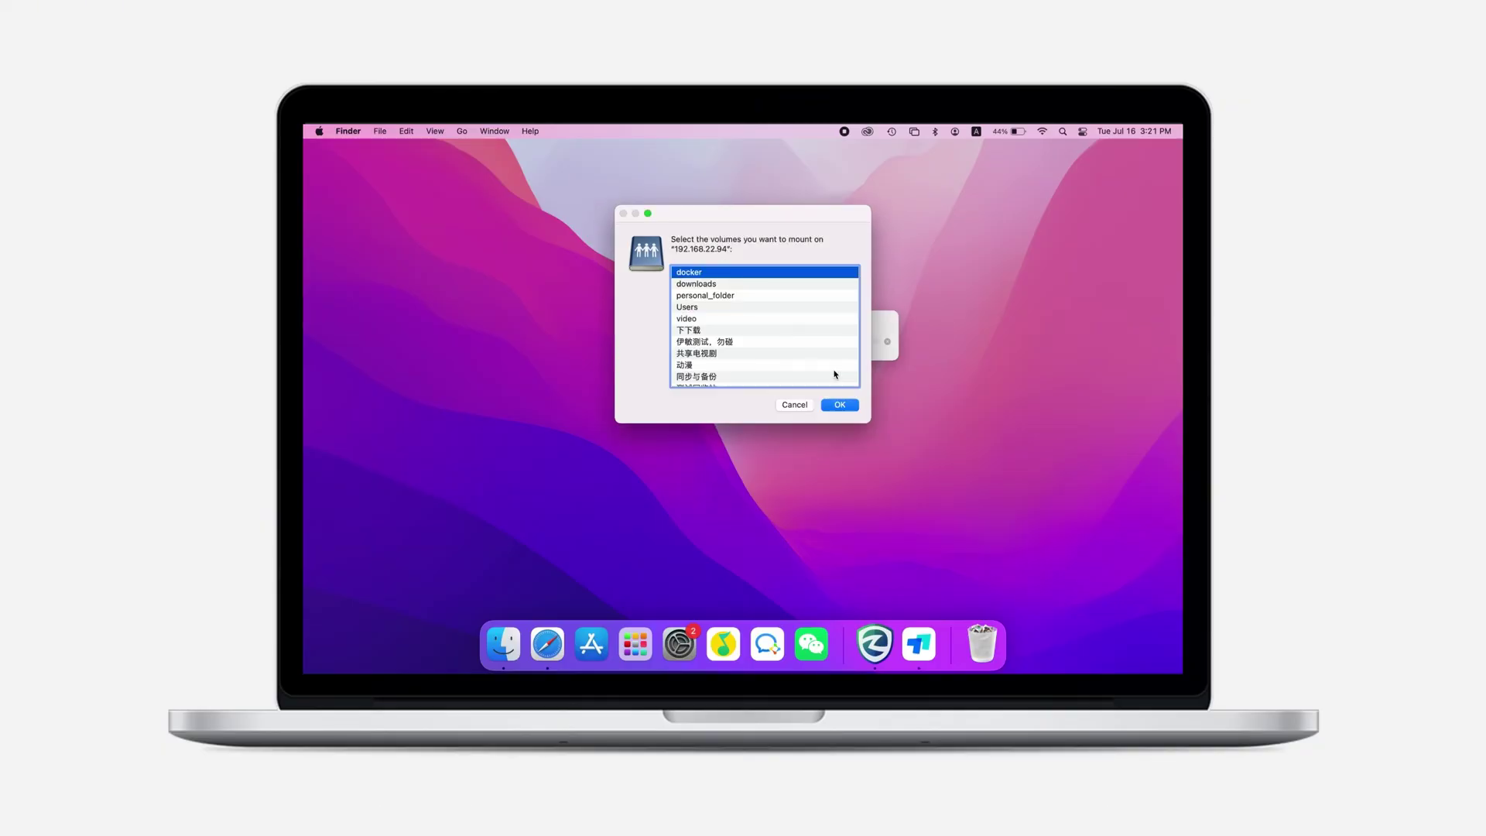
{"action": "left_click", "coordinate": [840, 403]}
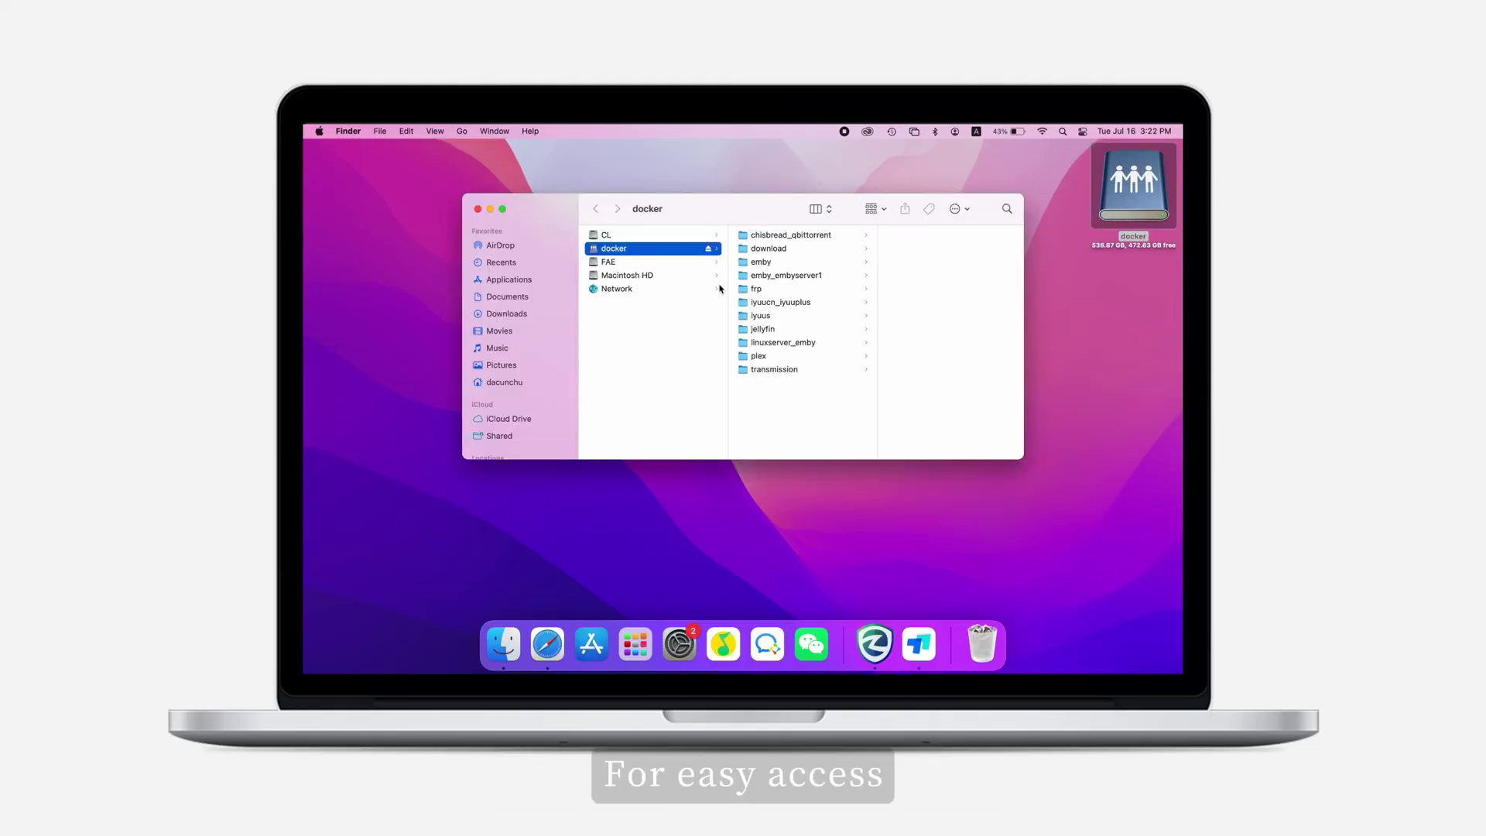
- Keep Connected servers shown on the desktop in Finder Preferences, then open the docker icon
{"action": "left_click", "coordinate": [478, 210]}
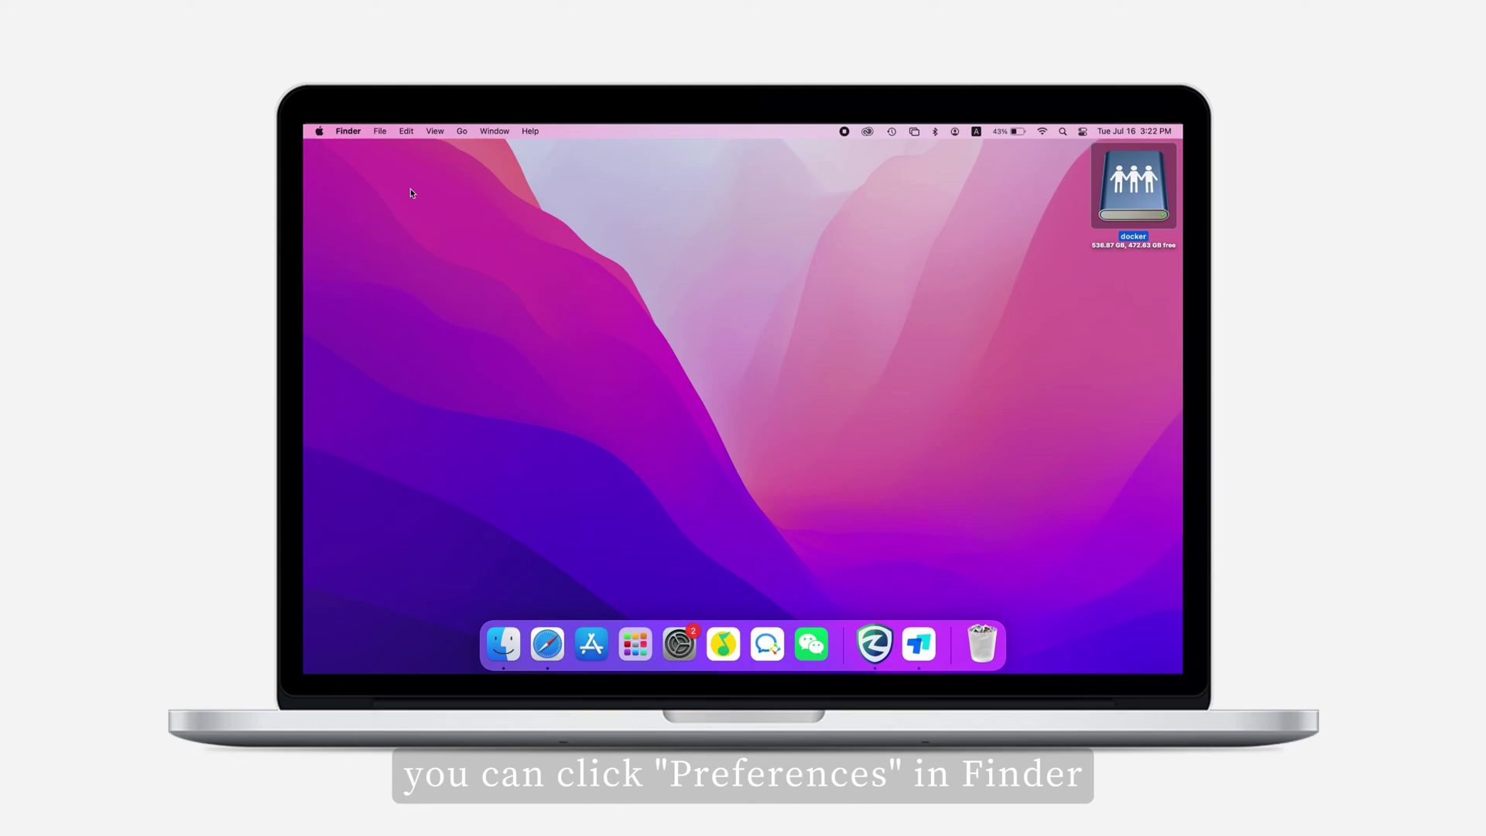
{"action": "left_click", "coordinate": [349, 131]}
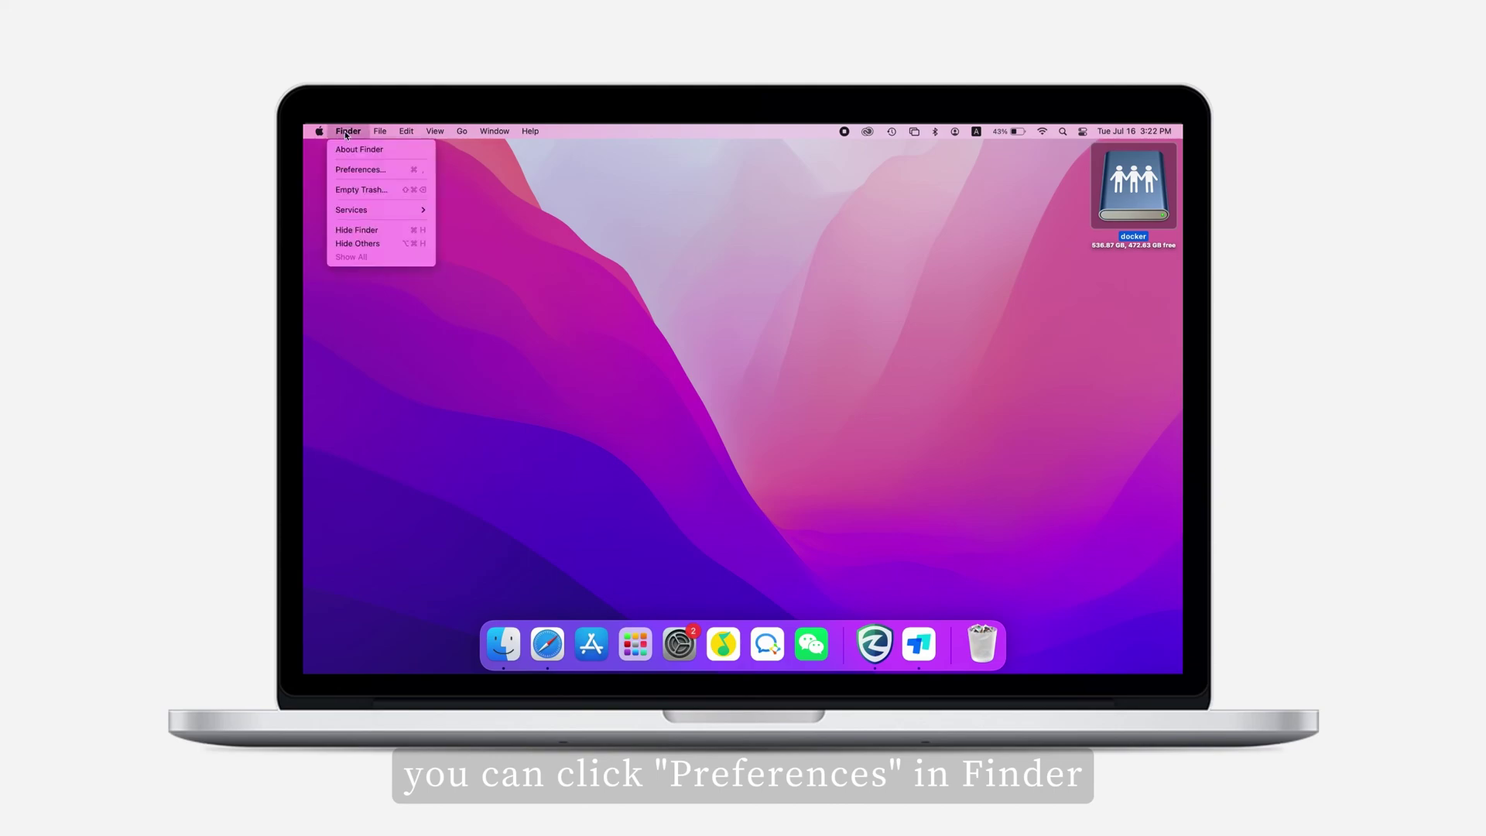
{"action": "left_click", "coordinate": [354, 169]}
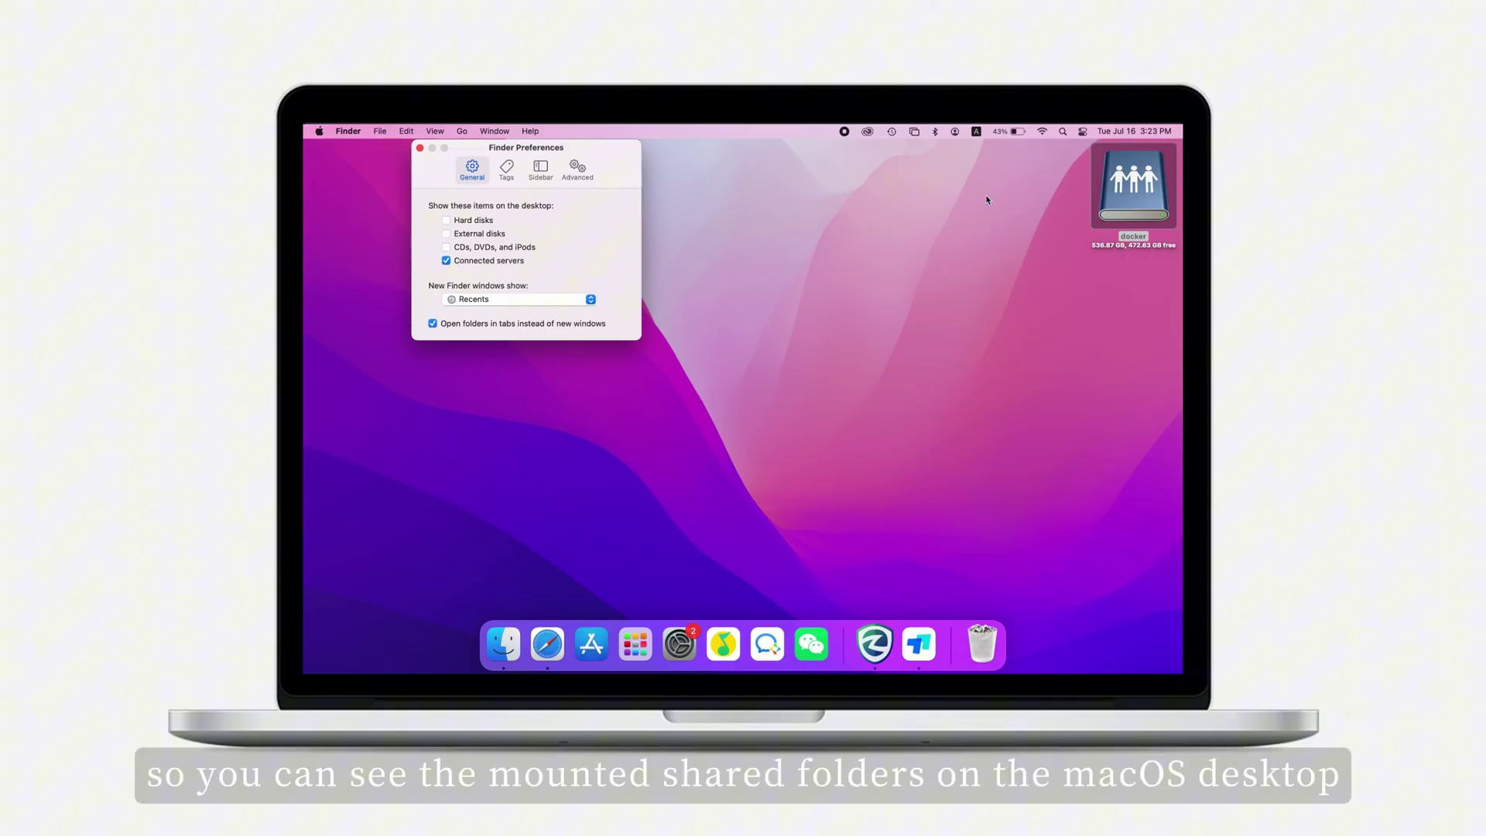
{"action": "double_click", "coordinate": [1111, 179]}
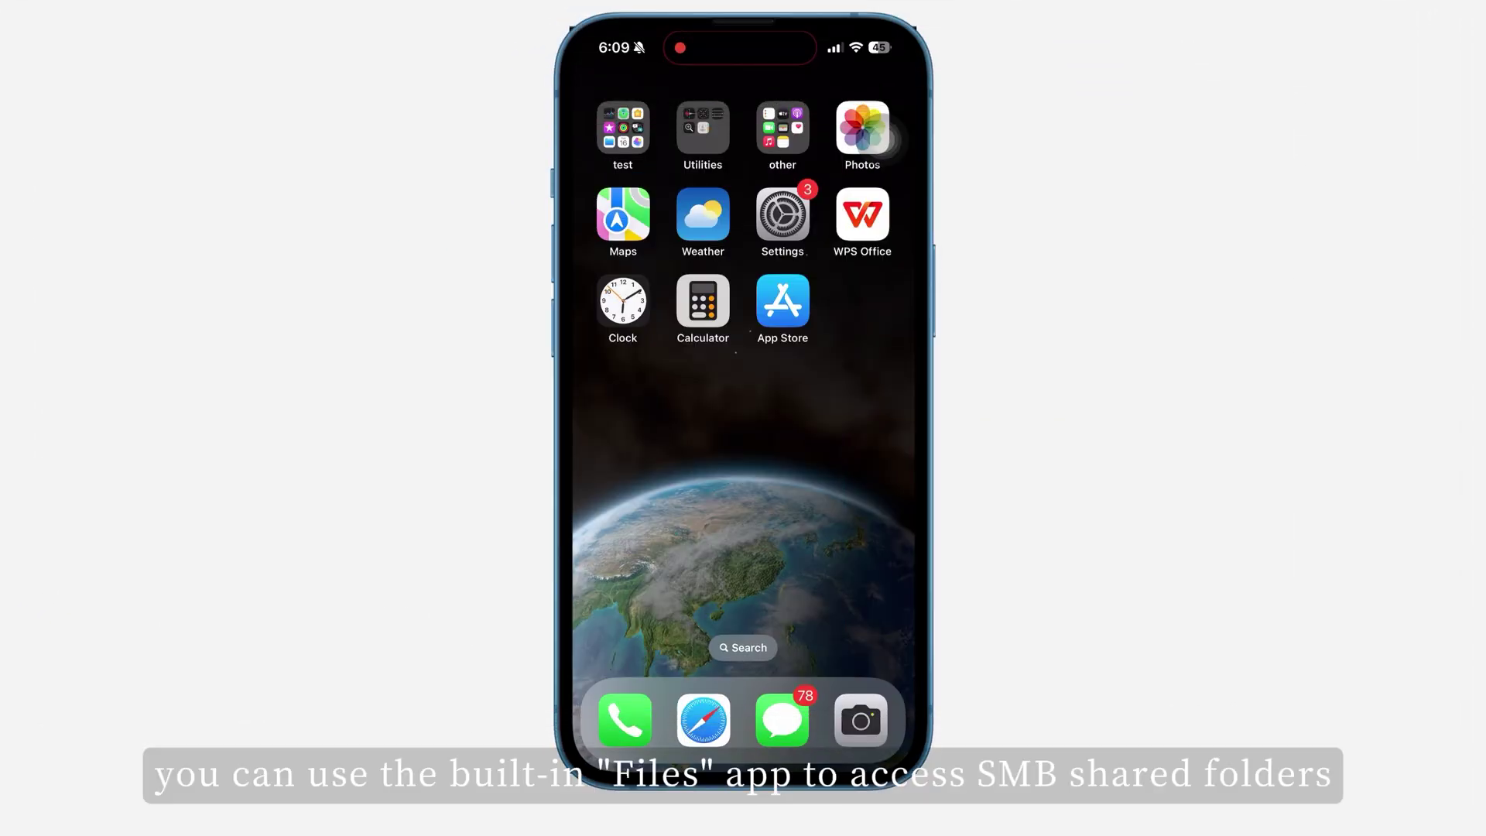
- Launch the Files app from the test folder and choose Connect to Server
{"action": "left_click", "coordinate": [623, 128]}
{"action": "left_click", "coordinate": [664, 475]}
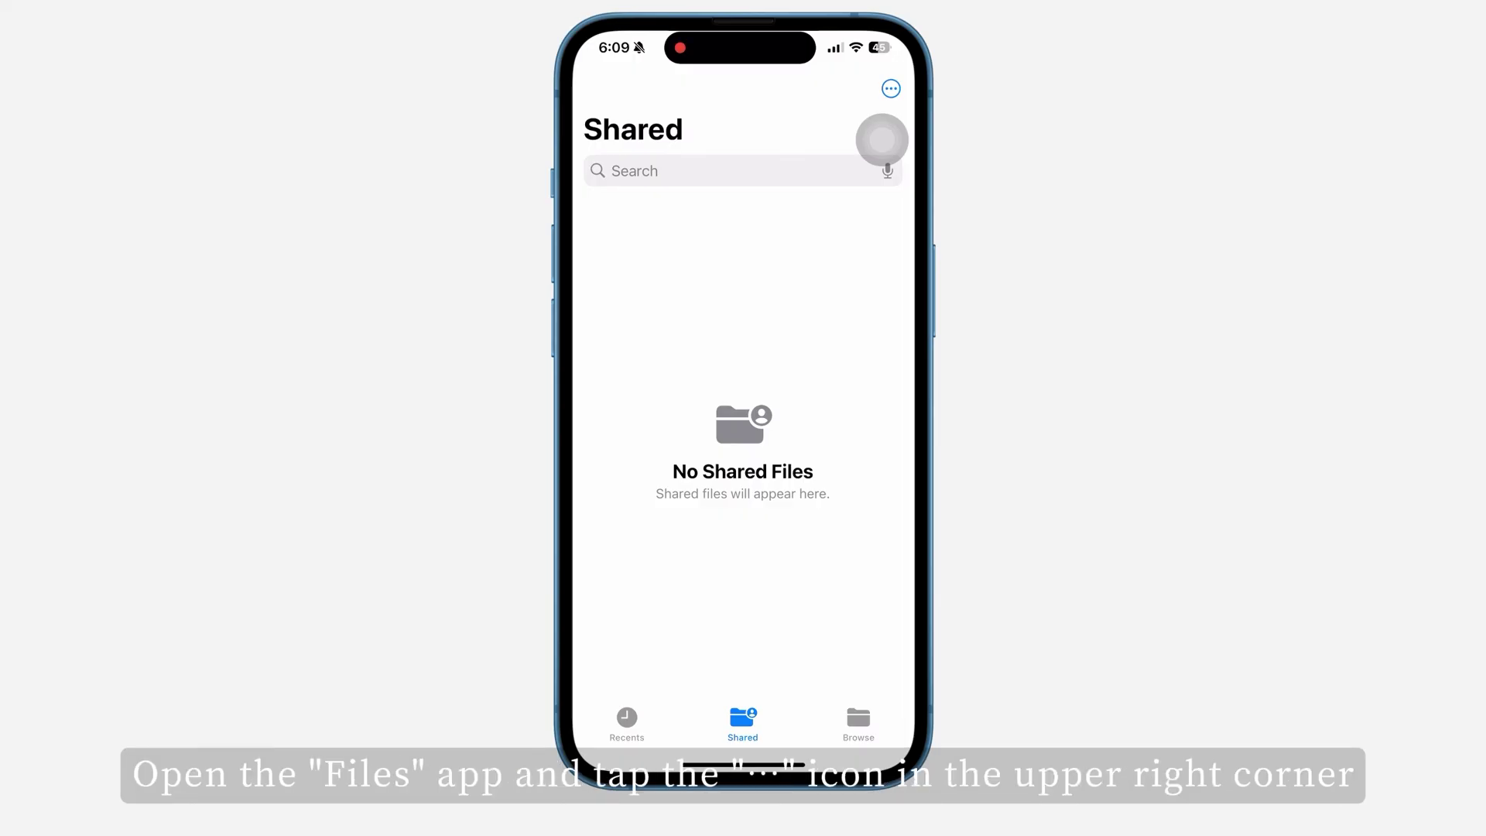
{"action": "left_click", "coordinate": [882, 139]}
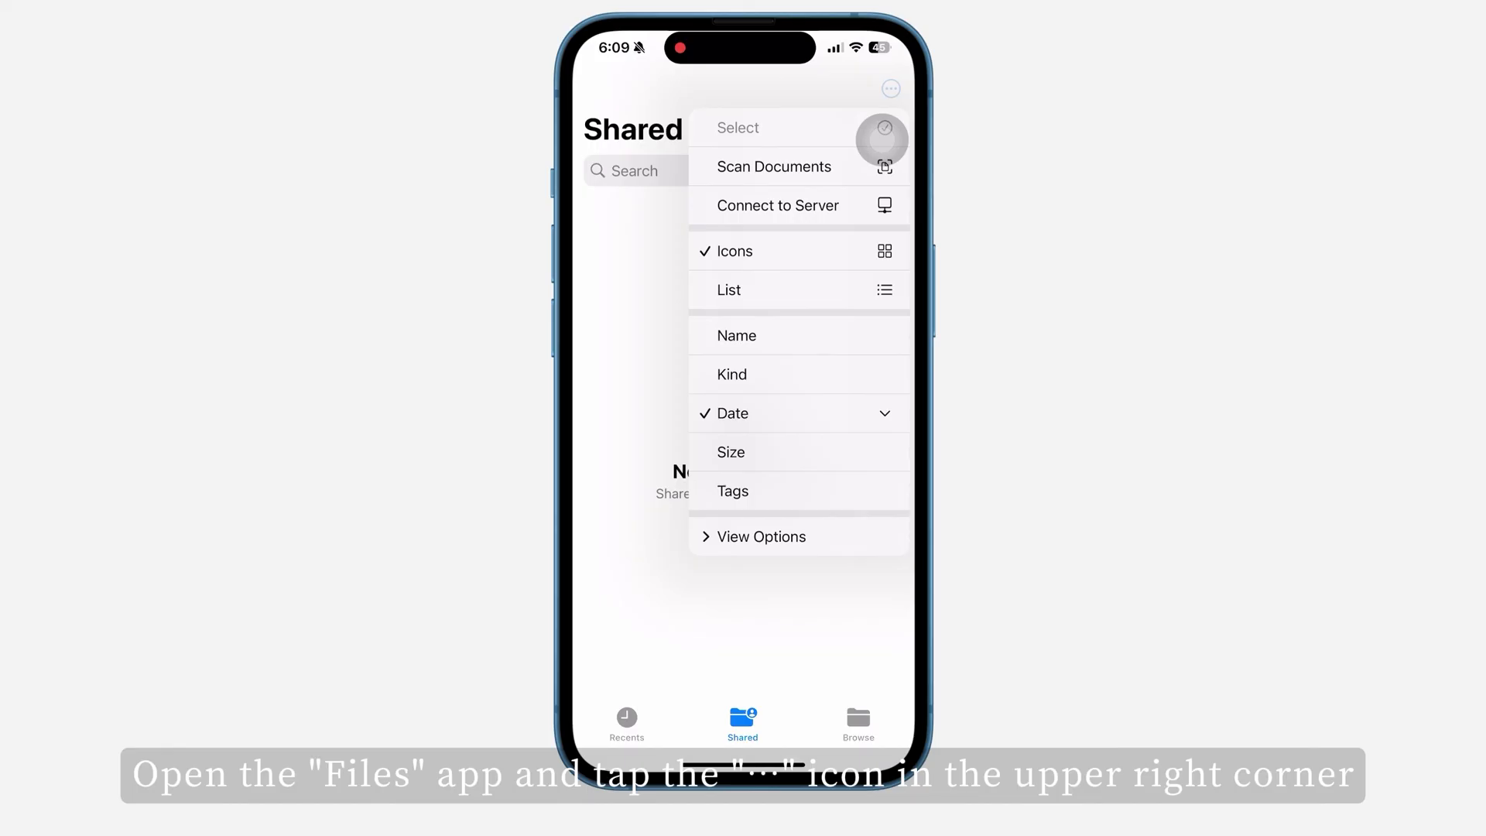
{"action": "left_click", "coordinate": [778, 205]}
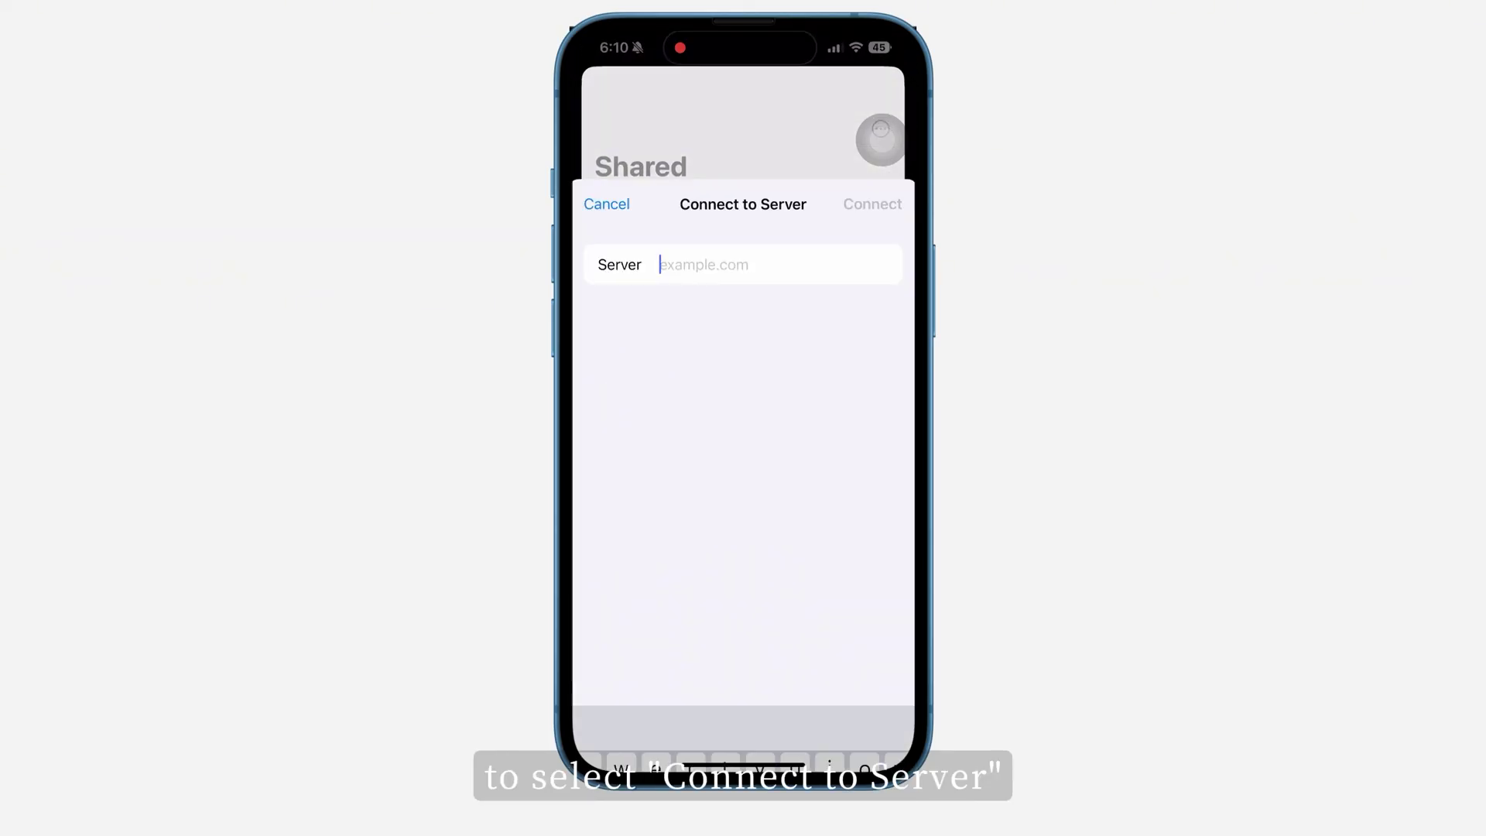
- Connect to smb://192.168.22.94 and sign in as a registered user with the NAS username
{"action": "type", "text": "smb://192.168.22.94"}
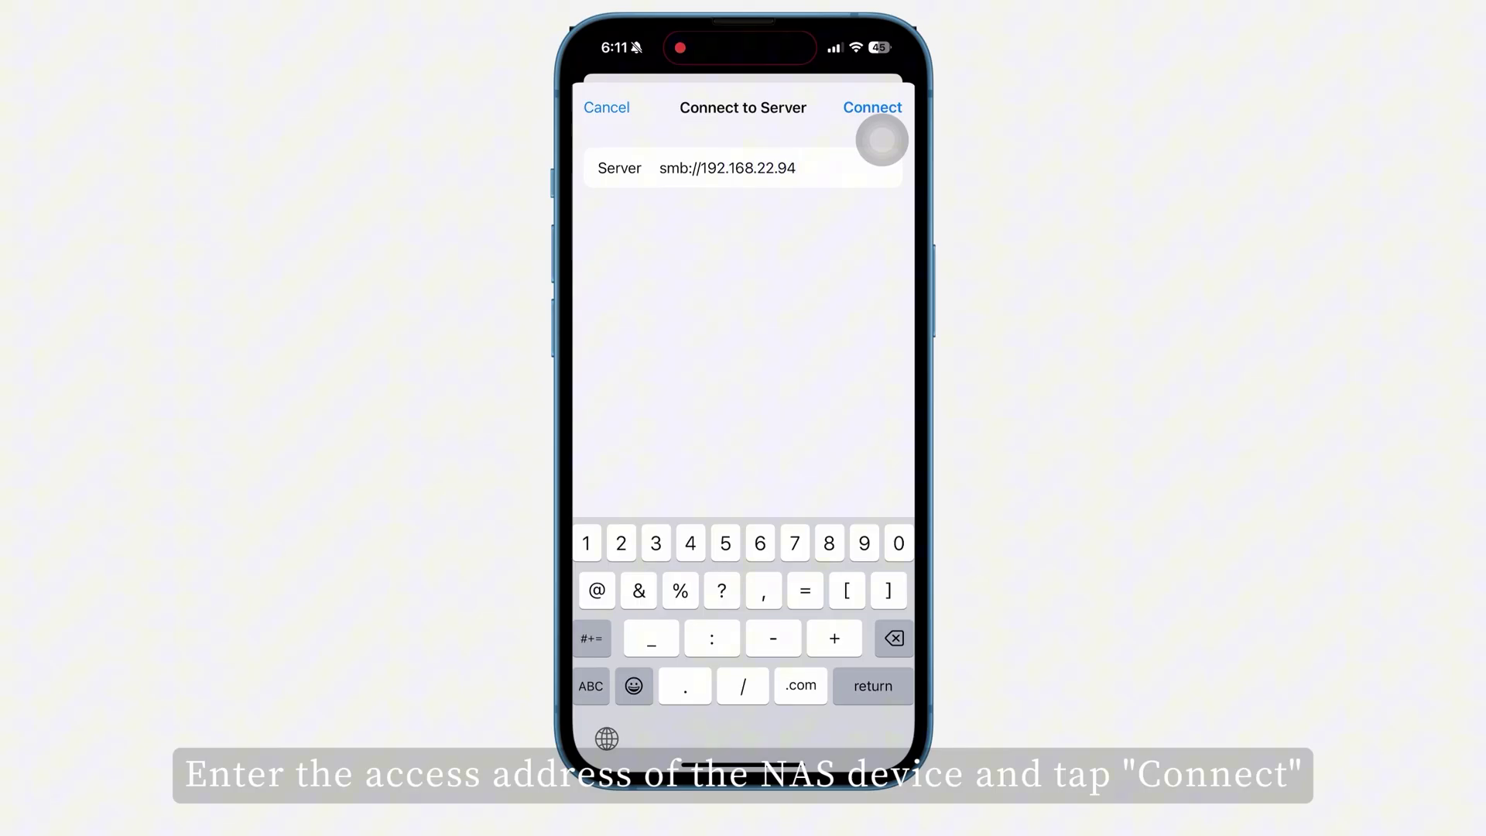
{"action": "left_click", "coordinate": [879, 124]}
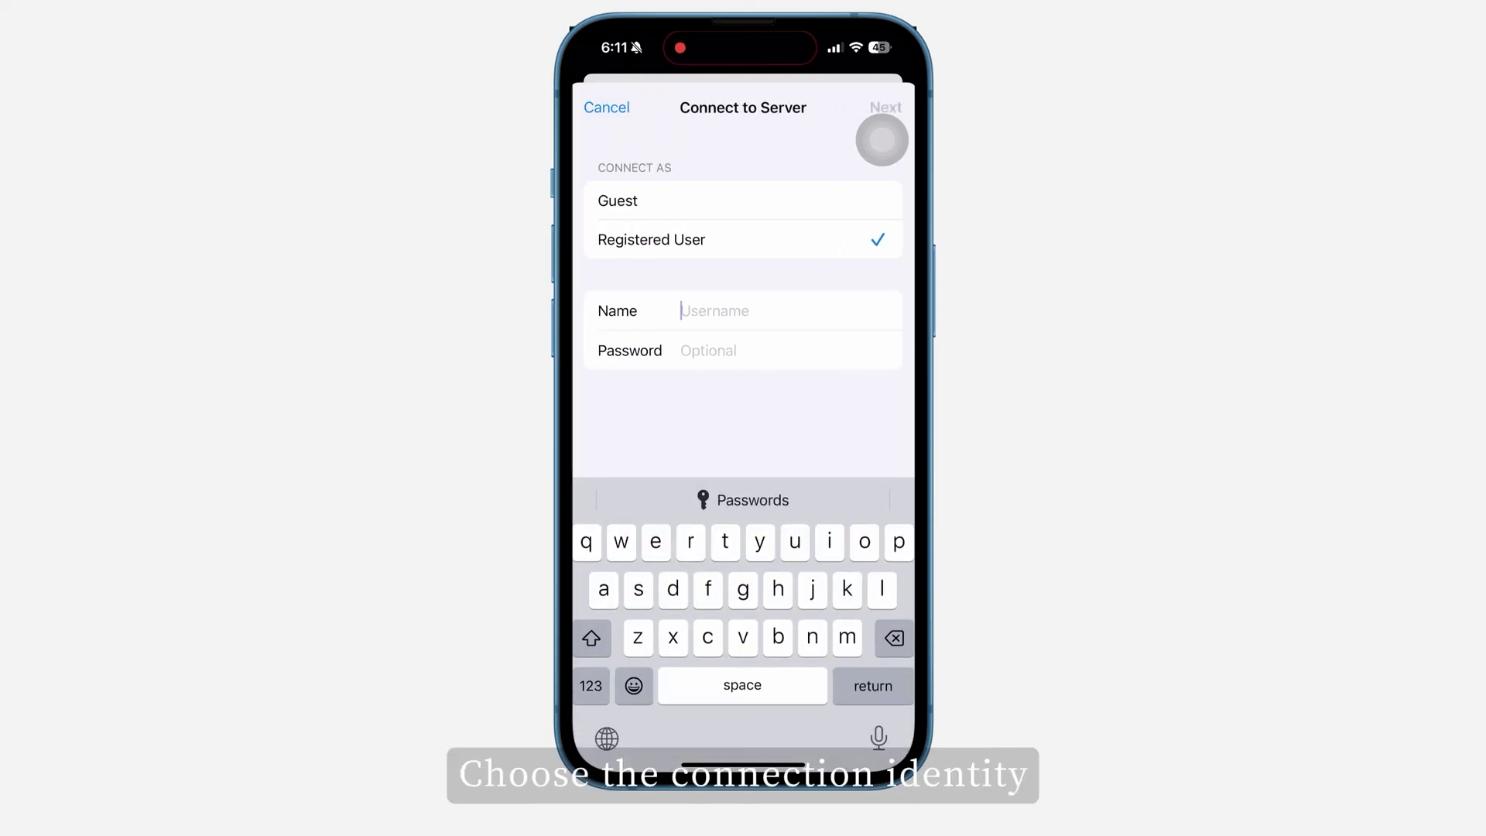
{"action": "type", "text": "yuxiu"}
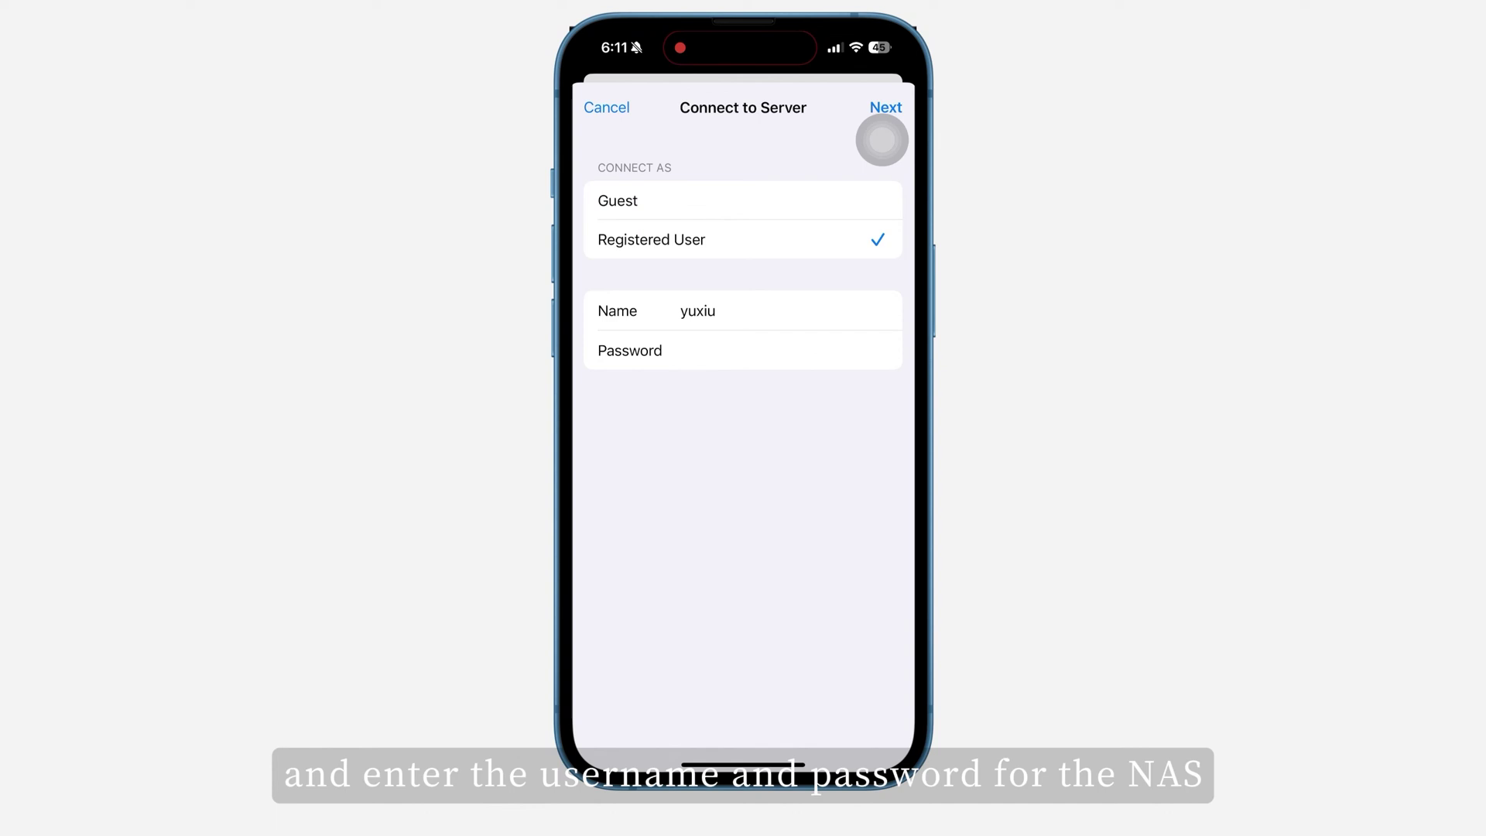
{"action": "left_click", "coordinate": [884, 116]}
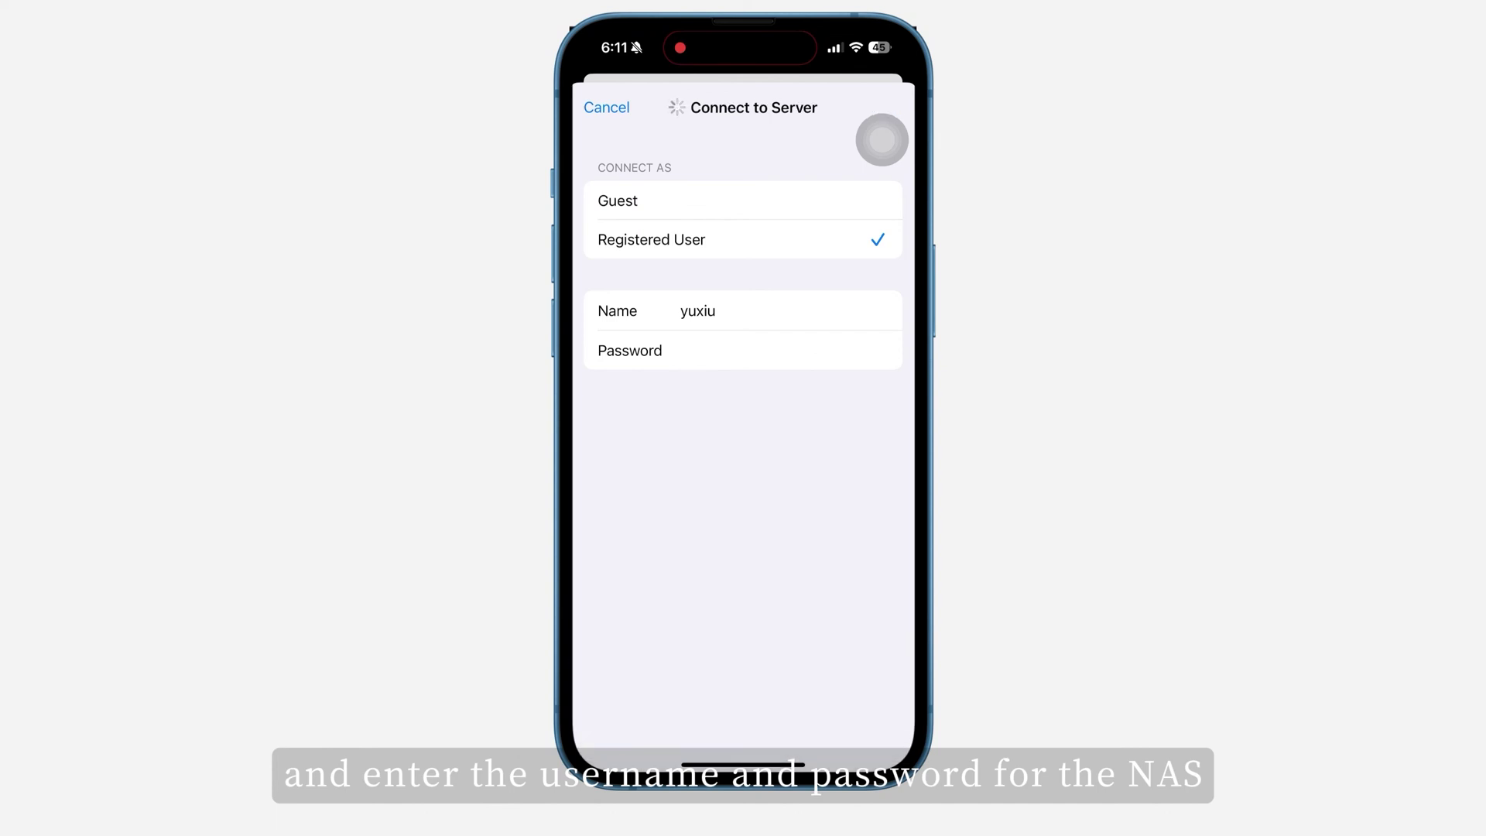